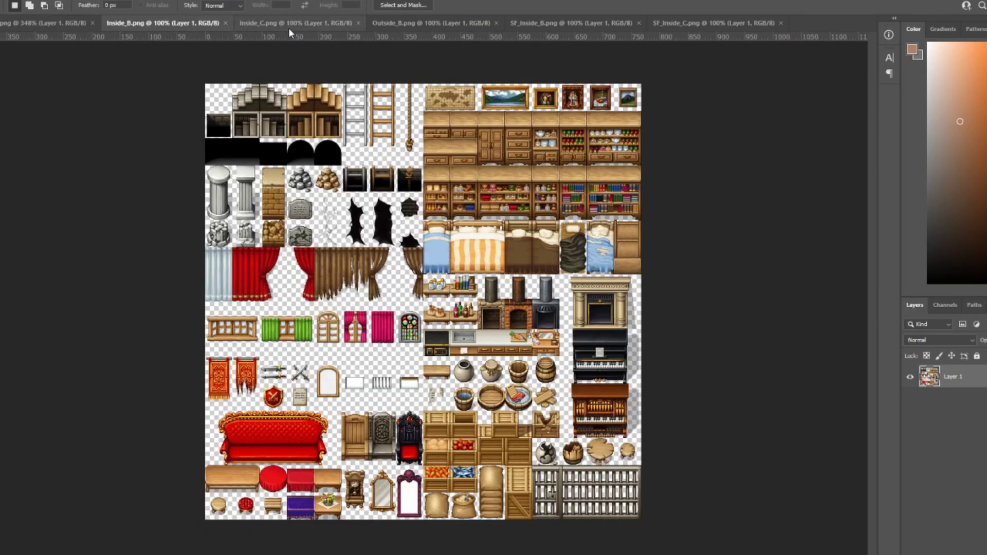
- Position the pasted green-curtained window centrally on the back wall of the small bedroom
alt+scroll(294, 310, up, 8)
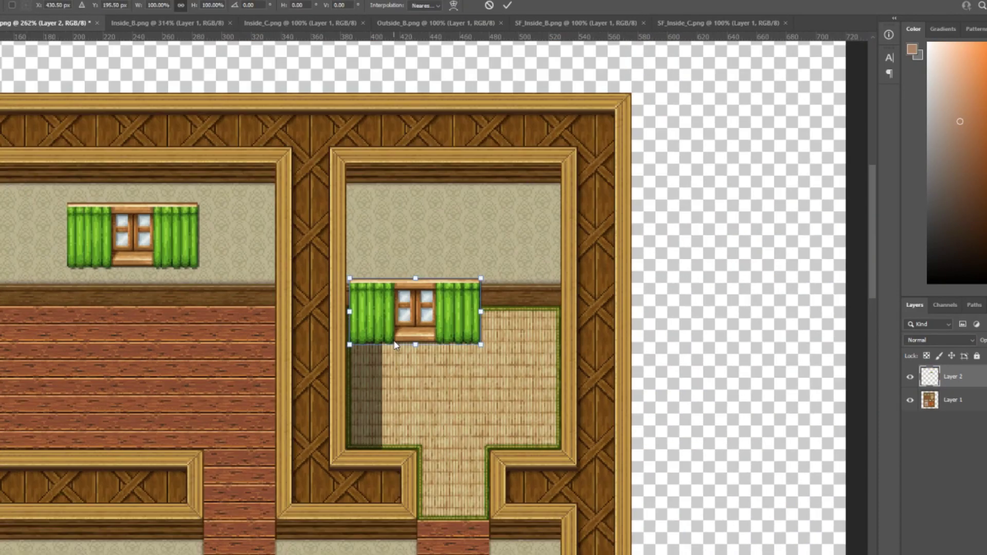
drag(432, 319, 471, 248)
alt+scroll(452, 237, up, 4)
drag(427, 217, 468, 244)
key(ctrl+f)
key(Escape)
key(ctrl+z)
key(ctrl+h)
alt+scroll(497, 257, down, 9)
alt+scroll(308, 229, up, 7)
- Copy a strip of the room's wall onto its own layer and move it sideways as a patch
ctrl+click(194, 221)
alt+scroll(173, 218, up, 3)
drag(173, 218, 50, 224)
key(ctrl+j)
key(ctrl+t)
drag(256, 224, 419, 239)
key(Return)
- Draw a straight Pencil line across the wall patch in a brown sampled from the artwork
right_click(1, 156)
click(26, 168)
right_click(440, 239)
key(Return)
alt+click(417, 251)
shift+drag(523, 233, 217, 233)
alt+scroll(304, 258, down, 7)
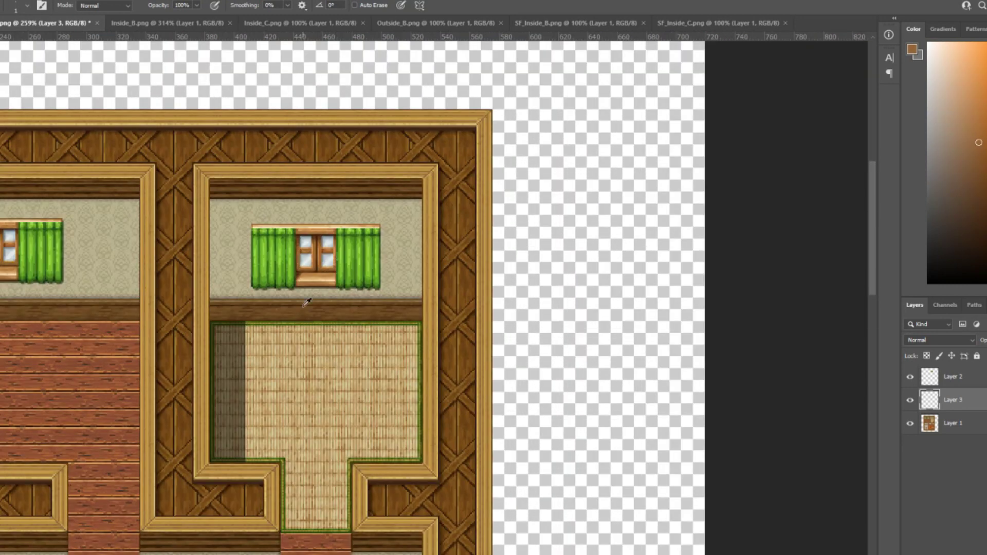
alt+scroll(314, 288, up, 3)
alt+scroll(297, 307, down, 4)
- Toggle the grid and select the blue bed in the Inside_B.png tile sheet
key(ctrl+apostrophe)
alt+scroll(402, 237, up, 4)
alt+scroll(374, 250, up, 1)
click(169, 23)
alt+scroll(379, 297, down, 5)
alt+scroll(514, 139, up, 8)
key(v)
key(m)
alt+scroll(328, 175, up, 4)
drag(330, 153, 359, 219)
- Paste the blue bed into the room map against the bedroom's left wall and raise its layer to the top
click(63, 22)
key(ctrl+v)
key(ctrl+t)
drag(397, 273, 278, 241)
key(Return)
drag(955, 400, 956, 370)
key(ctrl+t)
drag(304, 265, 305, 336)
- Place a second blue bed against the bedroom's right wall, level with the first
drag(338, 337, 536, 319)
key(ctrl+v)
key(ctrl+t)
alt+scroll(226, 309, down, 6)
alt+scroll(295, 349, up, 5)
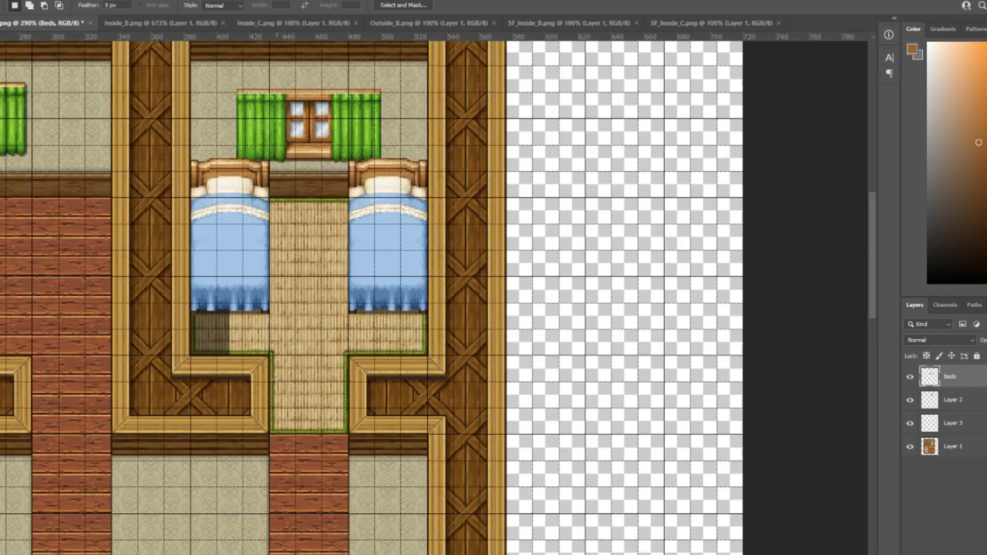
- Shift a copied strip of mat flooring down over the green edging below the left bed
alt+scroll(292, 317, up, 5)
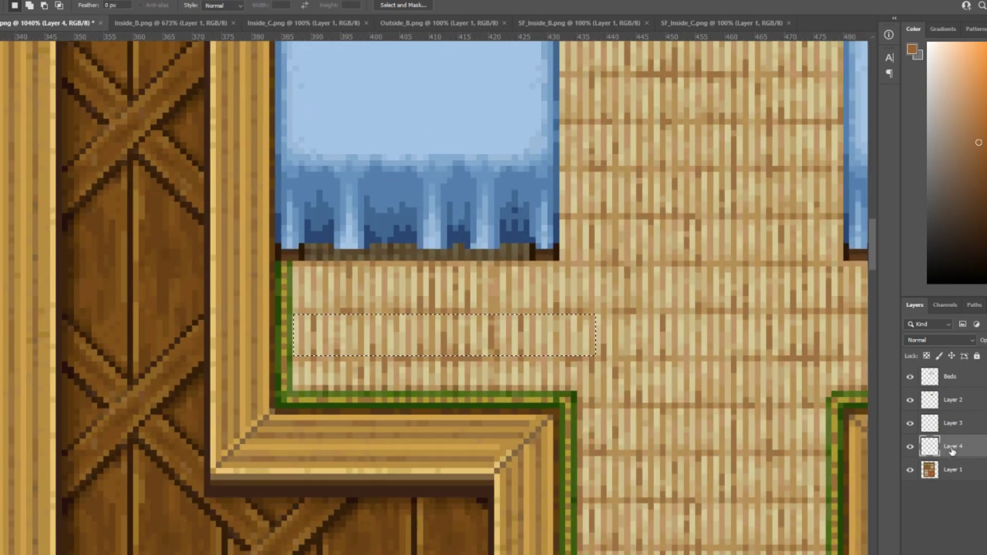
drag(959, 454, 833, 428)
drag(559, 340, 556, 391)
alt+scroll(543, 363, down, 4)
alt+scroll(785, 463, up, 4)
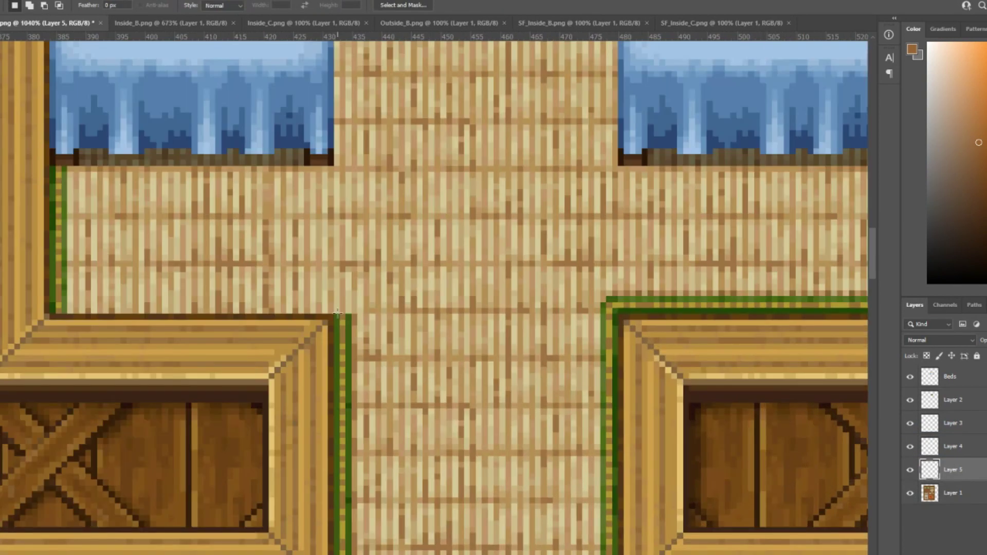
- Merge the mat floor patch layers into one layer
right_click(969, 448)
click(908, 436)
right_click(973, 446)
click(906, 437)
- Duplicate a section of the mat flooring and move it down to patch the left side of the bedroom doorway
alt+scroll(406, 396, up, 4)
drag(348, 305, 297, 201)
scroll(289, 134, down, 2)
scroll(292, 102, up, 5)
key(ctrl+j)
key(ctrl+t)
drag(266, 169, 271, 366)
key(Return)
key(ctrl+t)
key(Return)
alt+scroll(351, 362, down, 4)
alt+scroll(288, 450, up, 6)
- Touch up the pixels at the doorway corner with sampled colours and merge the patch into the layer below
key(b)
alt+click(347, 348)
alt+click(330, 338)
drag(330, 320, 314, 320)
alt+scroll(411, 358, down, 12)
alt+scroll(658, 412, up, 7)
right_click(972, 454)
click(921, 428)
alt+scroll(294, 270, down, 9)
alt+scroll(148, 175, up, 3)
- Transfer the finished floor patch to the right side of the doorway to cover the green edging there
key(m)
alt+scroll(130, 185, up, 4)
right_click(339, 380)
click(359, 514)
drag(237, 215, 617, 214)
key(Return)
alt+scroll(588, 322, down, 8)
alt+scroll(456, 165, up, 3)
- Paste the three-drawer cabinet from Inside_B.png into the room map and place it near the beds
key(ctrl+apostrophe)
alt+scroll(204, 200, up, 4)
click(167, 24)
click(44, 23)
key(ctrl+v)
drag(445, 313, 864, 206)
key(Return)
- Align the drawer cabinet in the gap between the two beds and bring its layer to the front
alt+scroll(614, 354, up, 5)
alt+scroll(388, 104, up, 2)
drag(426, 170, 772, 327)
alt+scroll(818, 268, down, 6)
mouse_move(715, 288)
ctrl+mouse_down()
mouse_move(715, 249)
mouse_move(450, 302)
mouse_move(707, 302)
ctrl+mouse_up()
alt+scroll(740, 332, down, 4)
key(ctrl+shift+bracketright)
alt+scroll(735, 344, up, 10)
- Select a section of the drawer cabinet and move it to start rebuilding the cabinet at a smaller size
drag(710, 461, 206, 209)
key(ctrl+t)
drag(165, 66, 527, 324)
alt+scroll(607, 314, down, 8)
key(ctrl+t)
key(Return)
alt+scroll(551, 377, up, 8)
- Nudge separate sections of the drawer cabinet up and down to line up the drawers
drag(581, 430, 156, 326)
key(ctrl+t)
drag(446, 348, 447, 340)
drag(128, 221, 123, 222)
drag(628, 269, 191, 60)
key(ctrl+t)
drag(470, 198, 469, 216)
alt+scroll(470, 216, down, 8)
alt+scroll(494, 319, up, 8)
- Move the remaining cabinet sections together to form a two-drawer nightstand between the beds
drag(629, 466, 77, 148)
key(ctrl+t)
drag(257, 214, 257, 206)
key(Return)
alt+scroll(564, 374, down, 5)
drag(611, 399, 227, 322)
key(ctrl+t)
ctrl+drag(772, 268, 375, 268)
alt+scroll(432, 247, up, 8)
key(b)
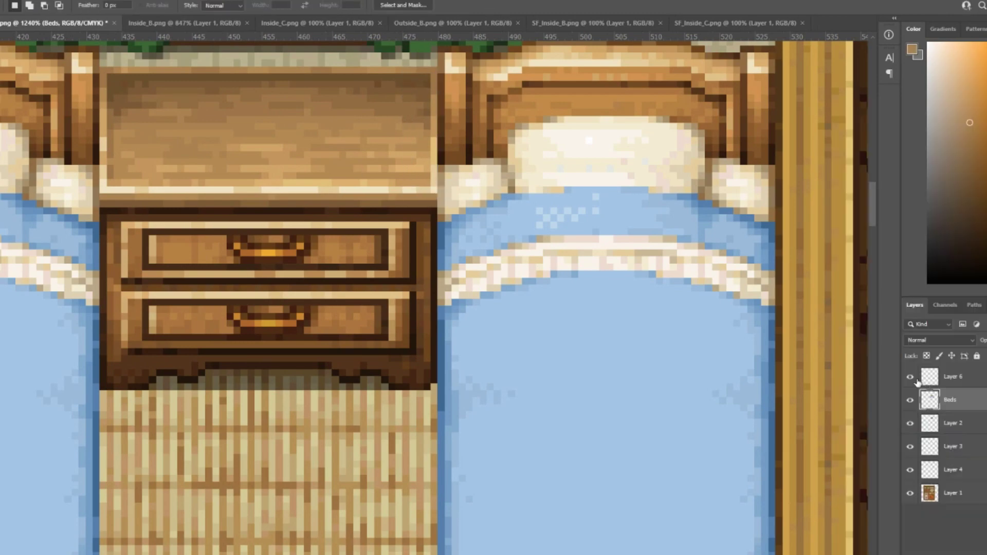
alt+scroll(436, 282, down, 3)
alt+scroll(436, 283, up, 3)
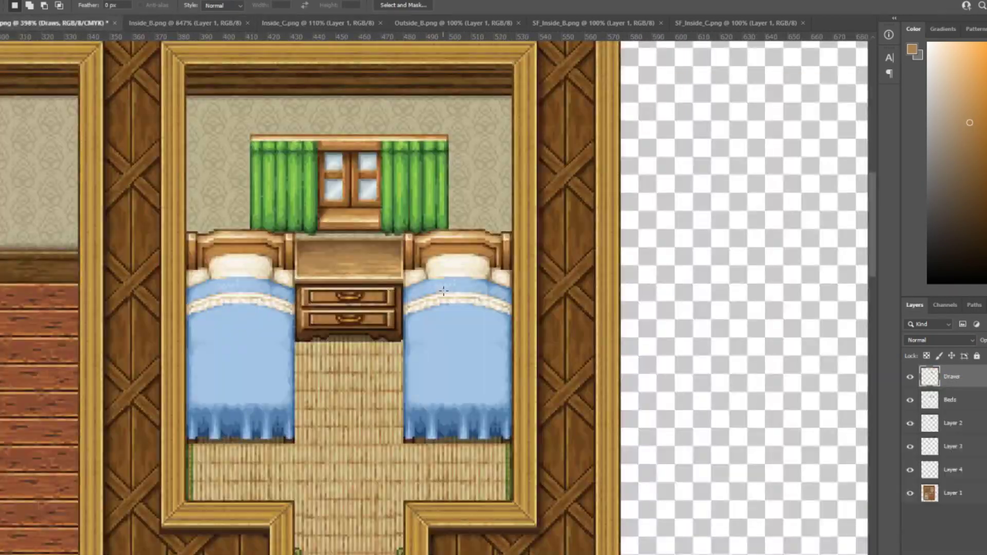
- Bring a small decoration from a tile sheet into the room map as a new layer above the nightstand
key(ctrl+Tab)
key(ctrl+Tab)
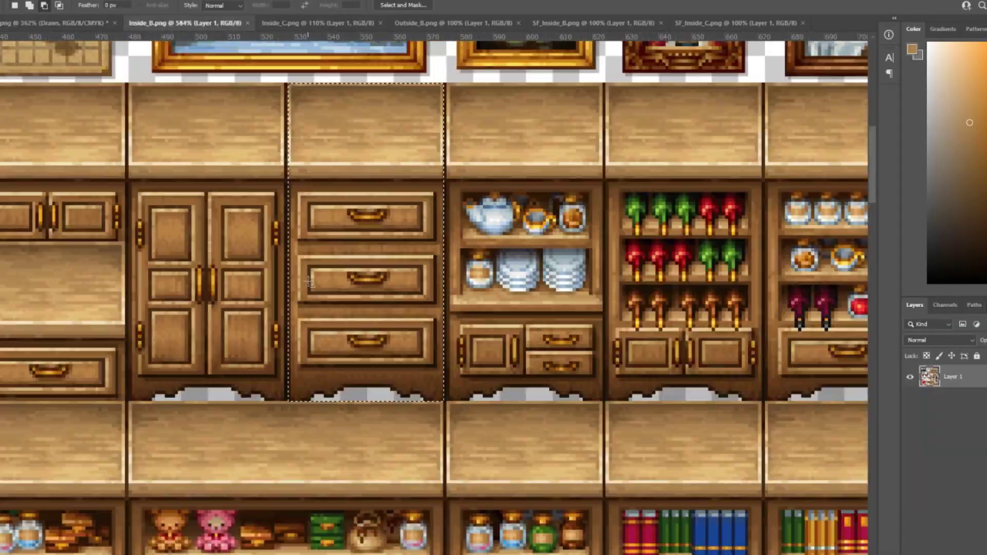
key(ctrl+Tab)
alt+scroll(360, 221, up, 5)
click(30, 24)
key(ctrl+v)
key(ctrl+t)
alt+scroll(412, 215, up, 6)
alt+scroll(412, 215, down, 3)
- Look through the Inside, Outside and SF_Inside tile sheets for more small items to decorate the nightstand
key(ctrl+Tab)
key(ctrl+Tab)
key(ctrl+Tab)
key(ctrl+Tab)
key(ctrl+Tab)
alt+scroll(352, 376, down, 16)
scroll(351, 375, up, 1)
alt+scroll(127, 402, up, 20)
alt+scroll(260, 308, down, 20)
click(57, 24)
alt+scroll(257, 216, down, 4)
click(329, 24)
click(720, 23)
alt+scroll(652, 198, up, 1)
key(ctrl+shift+Tab)
alt+scroll(437, 283, up, 5)
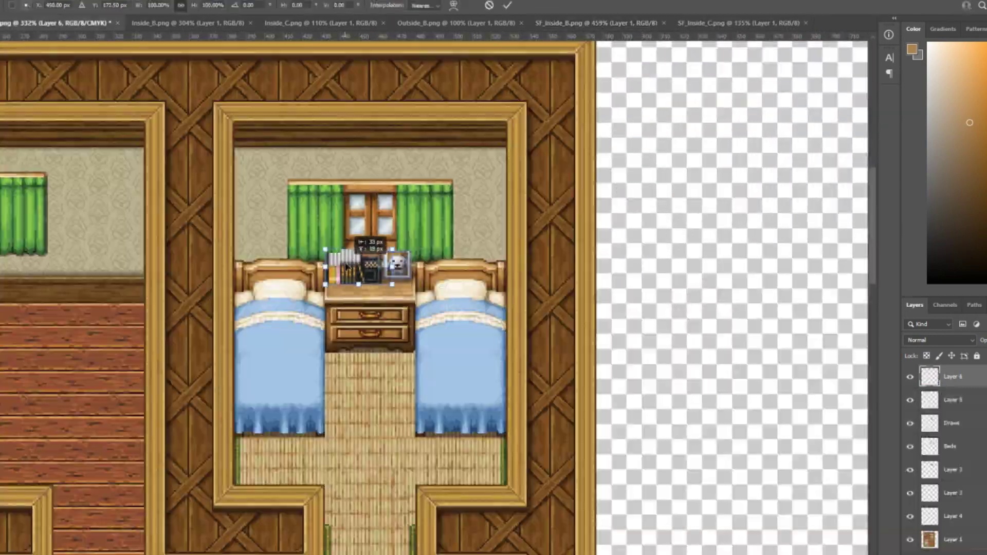
- Position the row of books and the framed picture on the nightstand and commit the placement
drag(345, 267, 348, 268)
key(Return)
alt+scroll(391, 246, down, 7)
- Add overlapping paper notes from the tile sheets to the bedroom wall beside the curtained window
alt+scroll(483, 216, up, 17)
click(187, 24)
alt+scroll(360, 257, down, 11)
click(277, 25)
alt+scroll(422, 326, up, 5)
alt+scroll(422, 325, down, 3)
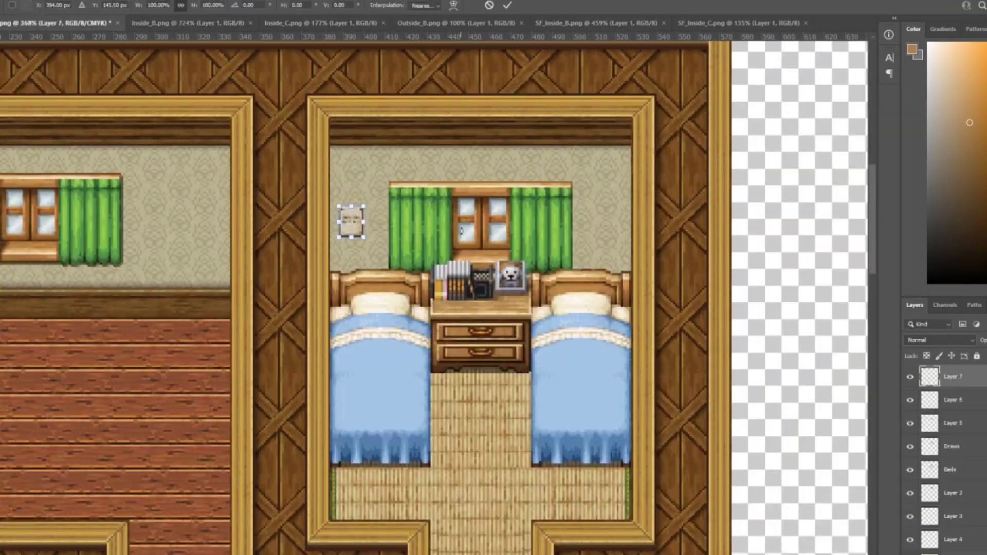
drag(351, 222, 363, 236)
key(Return)
- Copy the lit hanging lantern from the !Flame sheet onto the bedroom wall above the right bed
alt+scroll(357, 268, up, 10)
alt+scroll(465, 134, down, 17)
alt+scroll(506, 170, up, 6)
alt+scroll(566, 438, down, 6)
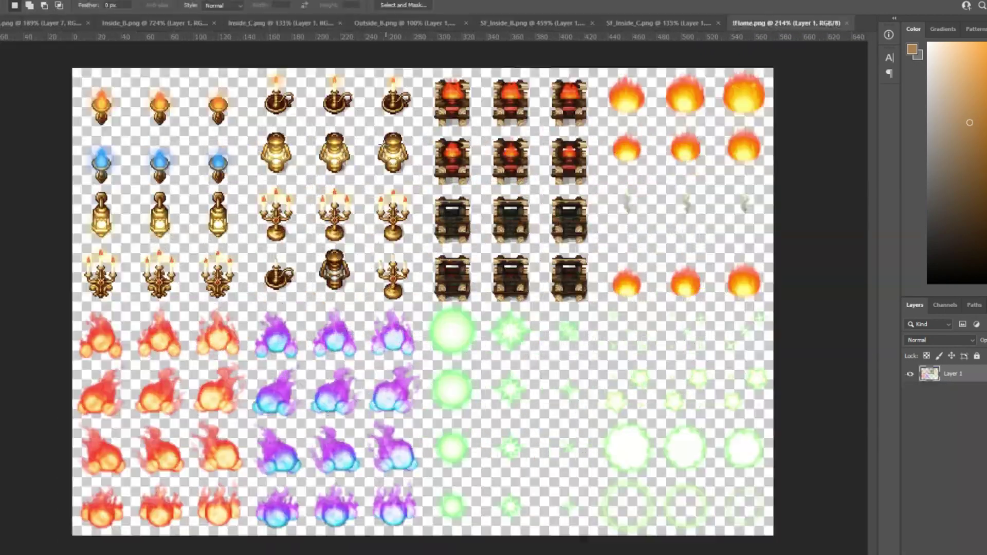
alt+scroll(411, 288, up, 4)
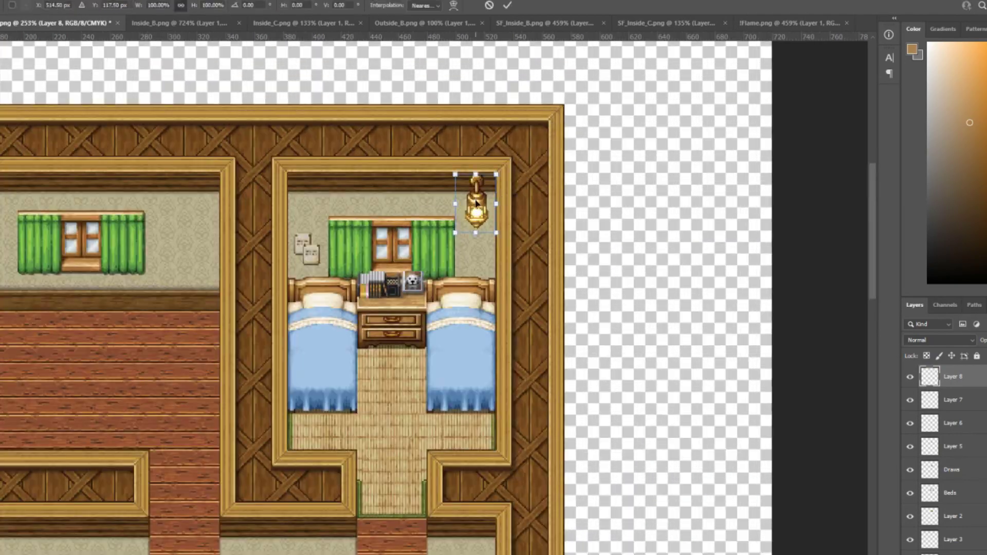
- Copy the small tied sacks from the Inside_C sheet and place them at the left bed's foot, scaled to 74.12%
click(179, 22)
alt+scroll(332, 313, up, 4)
alt+scroll(332, 313, down, 2)
alt+scroll(308, 308, down, 2)
click(278, 23)
alt+scroll(216, 421, up, 6)
drag(178, 364, 315, 469)
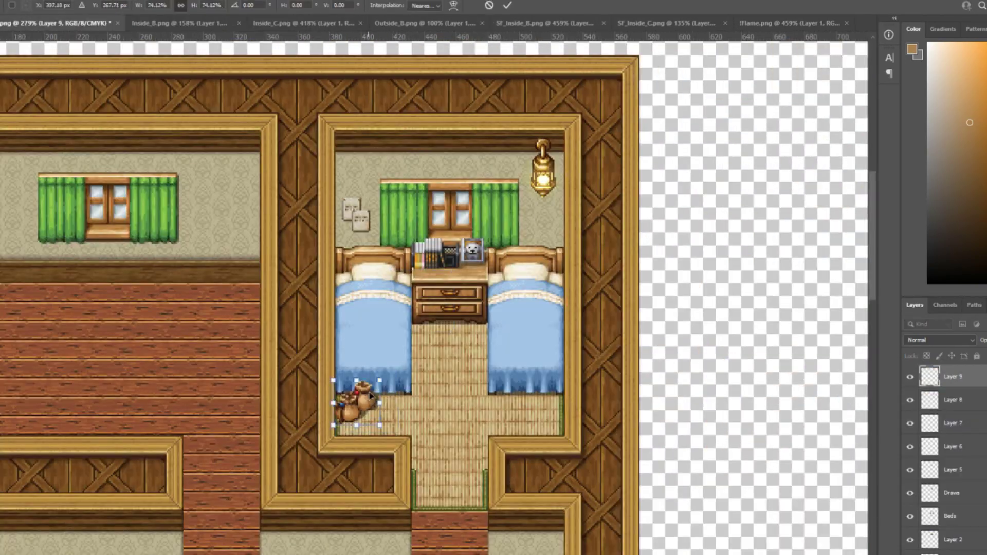
- Add a small wooden case at the right bed's foot and name the decorations layer Bedroom Clutter
alt+scroll(411, 288, up, 3)
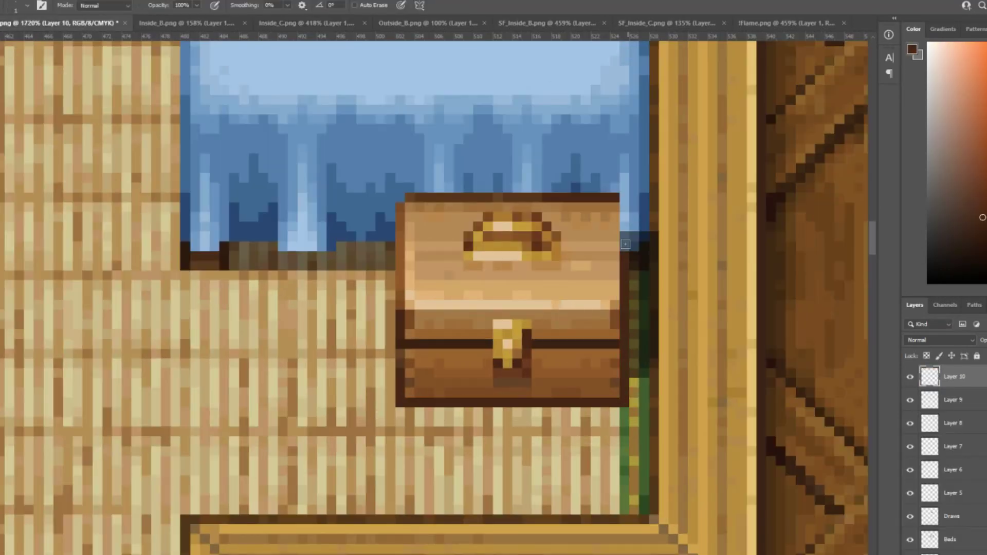
alt+scroll(370, 278, down, 5)
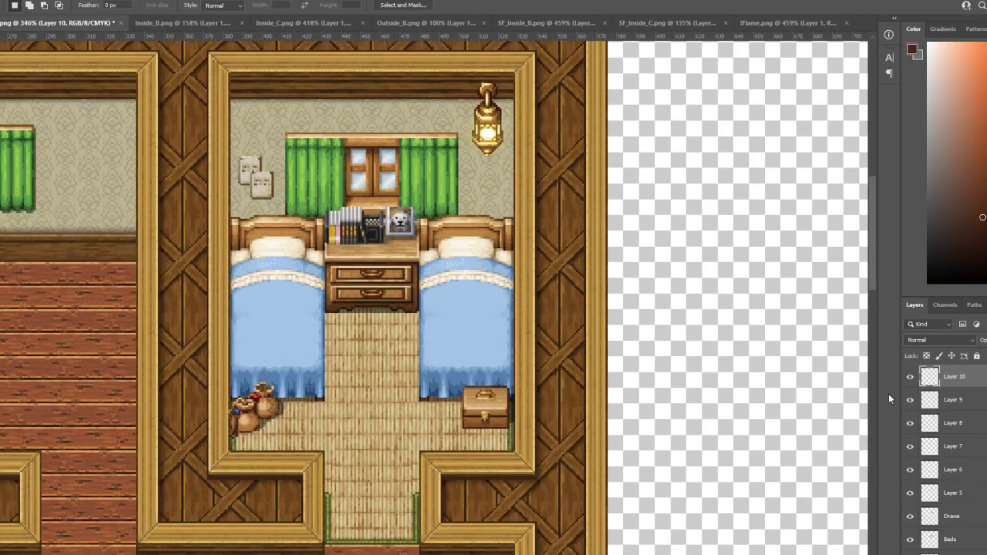
text(Bd)
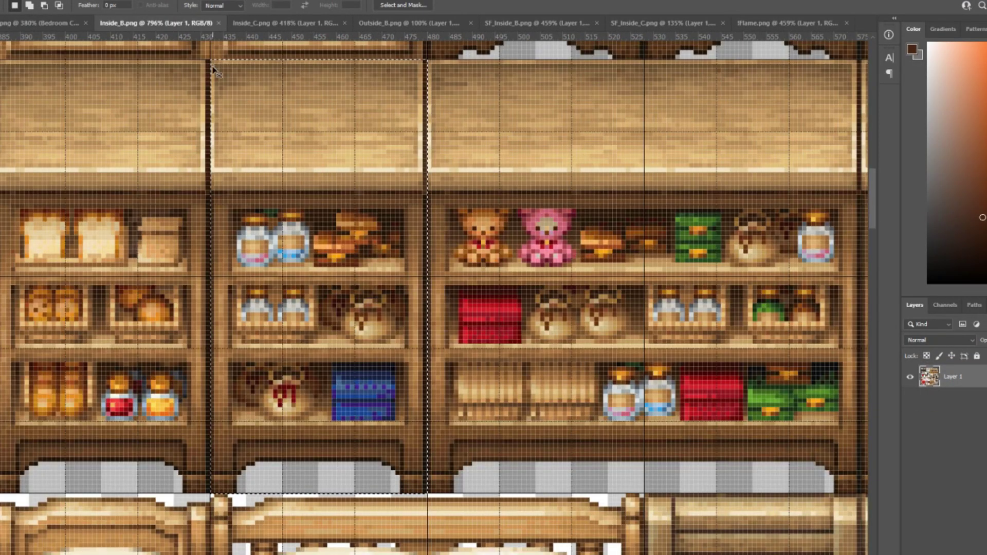
- Build an empty two-shelf cabinet beside the map from the Inside_B shelf tile, with darkened shelf interiors
alt+scroll(120, 152, up, 4)
drag(120, 367, 190, 397)
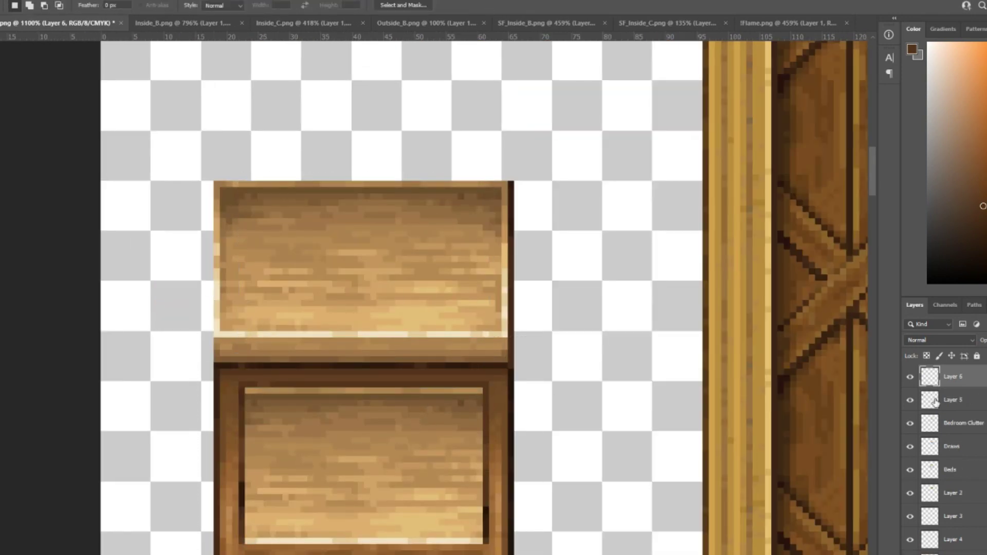
drag(935, 402, 935, 407)
scroll(263, 295, down, 3)
key(m)
drag(245, 261, 416, 368)
drag(280, 219, 493, 278)
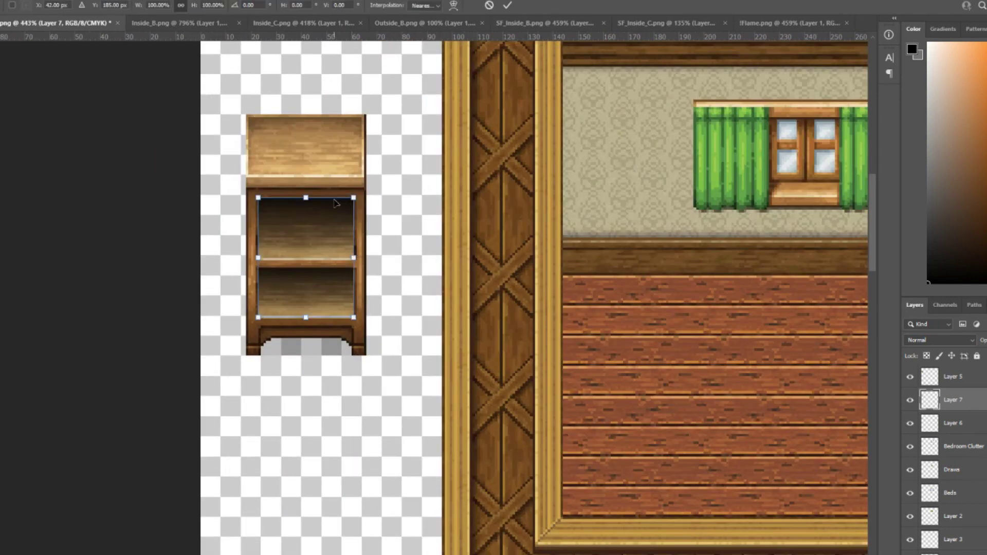
- Move the cabinet against the left wall of the storage room and retouch its edge with a sampled dark colour
drag(332, 327, 660, 327)
key(Return)
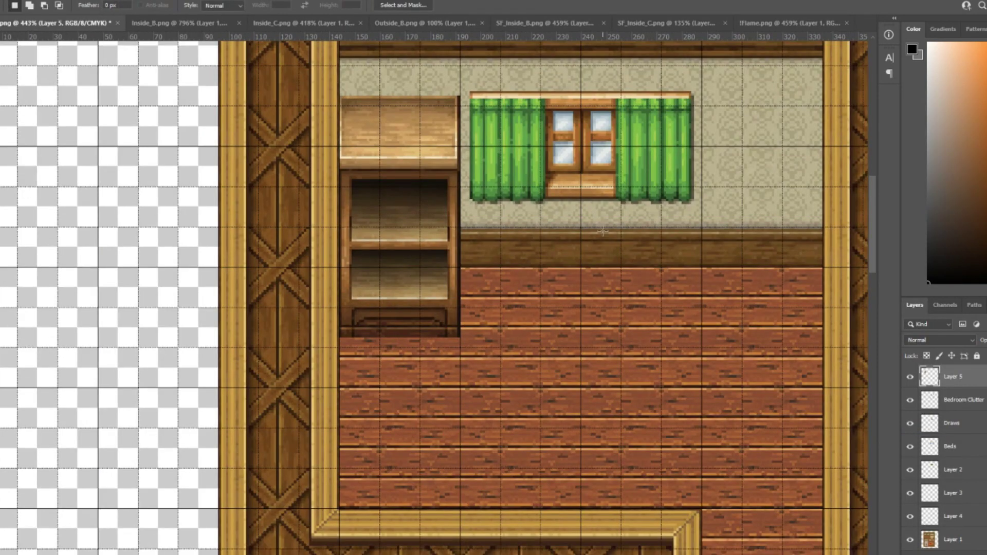
alt+scroll(448, 267, up, 8)
key(b)
alt+click(458, 236)
scroll(460, 206, up, 4)
alt+scroll(803, 174, down, 6)
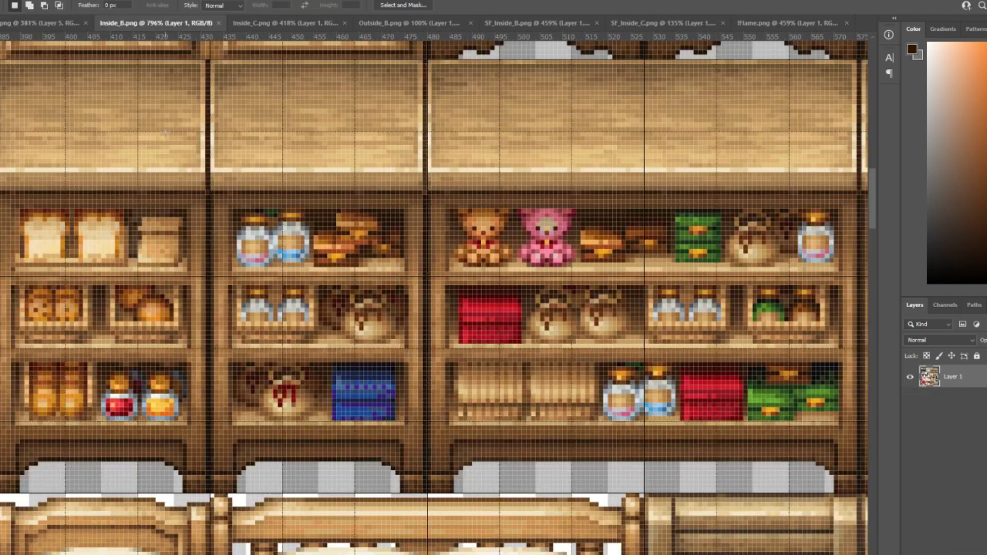
- Copy the open box of bottles from the Inside_C sheet and fit it into the cabinet's upper shelf
alt+scroll(108, 223, down, 4)
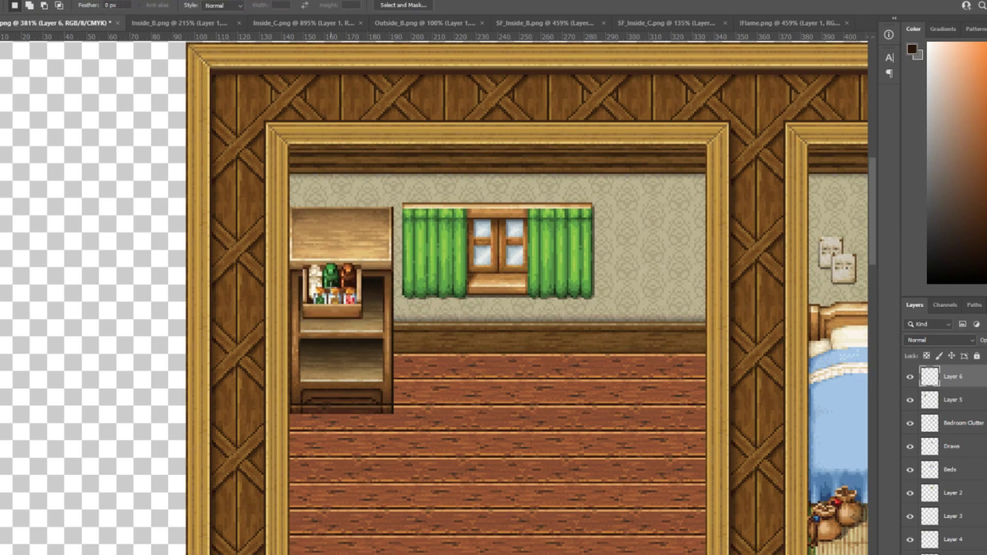
alt+scroll(311, 267, up, 4)
alt+scroll(370, 292, down, 4)
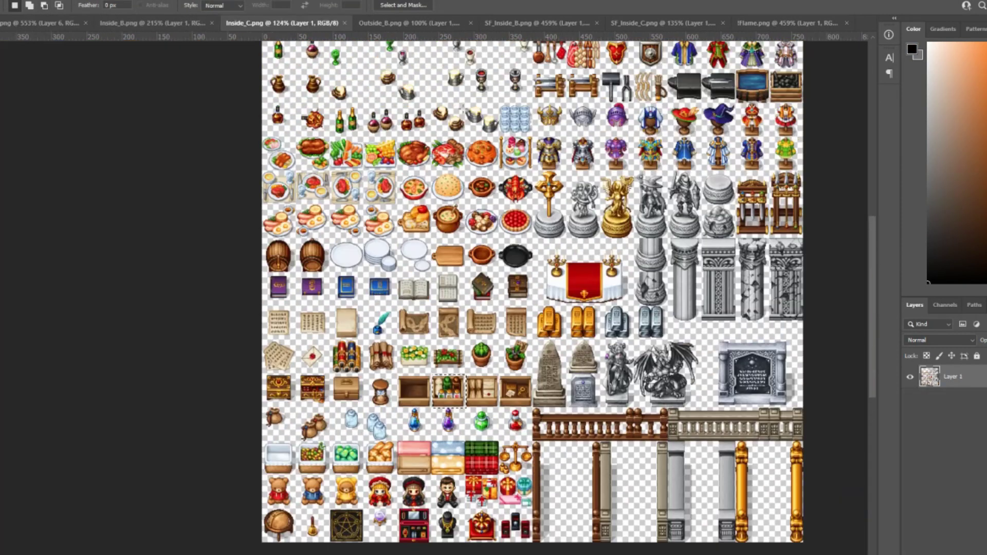
- Copy the stacked plates from the Inside_C sheet and place them on the cabinet's lower shelf, scaled to 59.82%
alt+scroll(463, 265, up, 4)
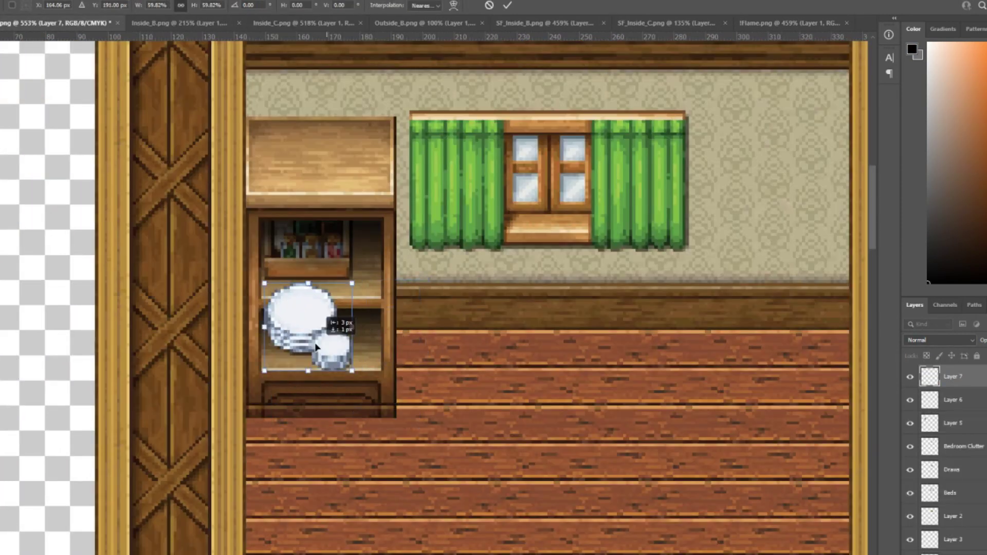
key(Return)
alt+scroll(317, 348, up, 3)
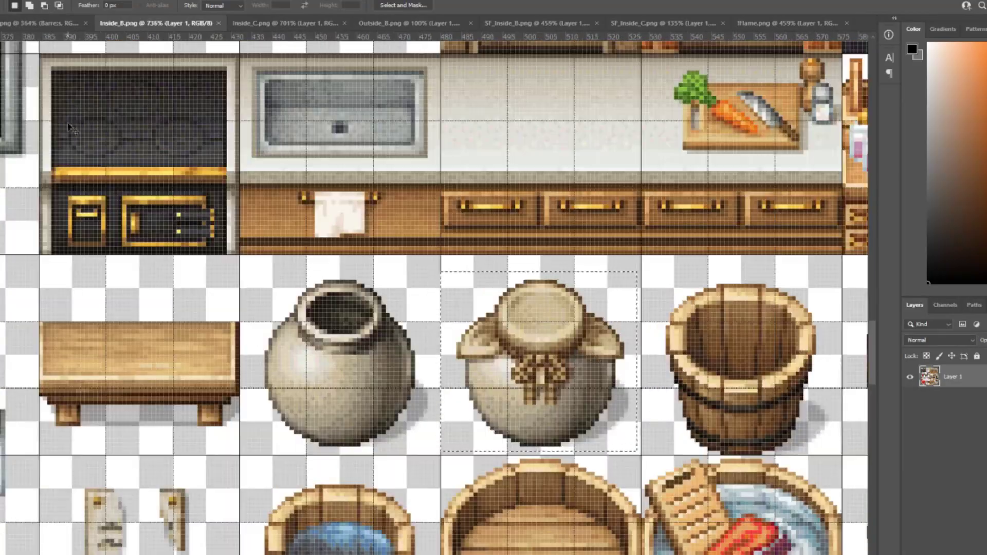
- Paste the covered jar into the storage room and pick a wooden crate from the Inside_B sheet to add
click(42, 23)
key(ctrl+v)
click(156, 23)
alt+scroll(464, 255, down, 12)
alt+scroll(391, 309, up, 10)
drag(187, 86, 316, 221)
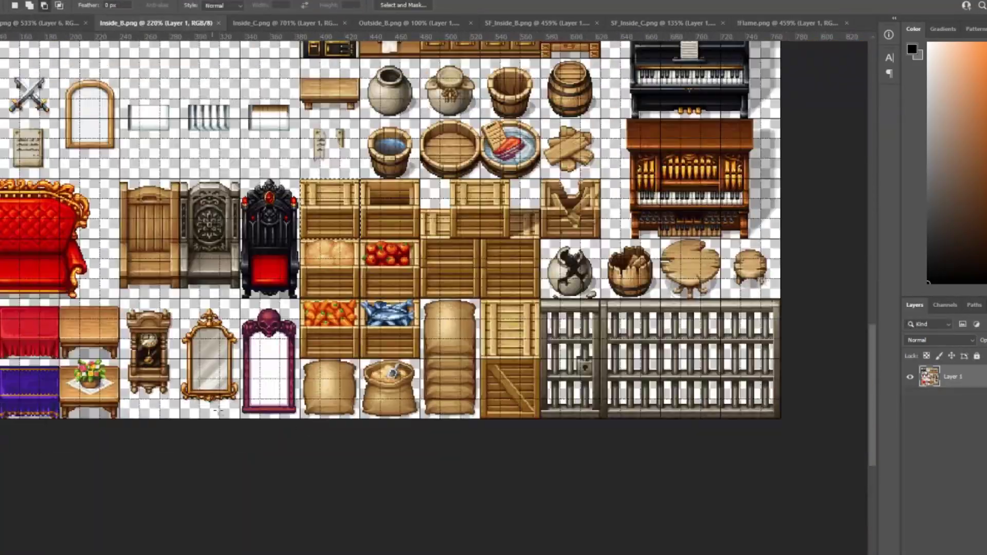
alt+scroll(419, 353, up, 5)
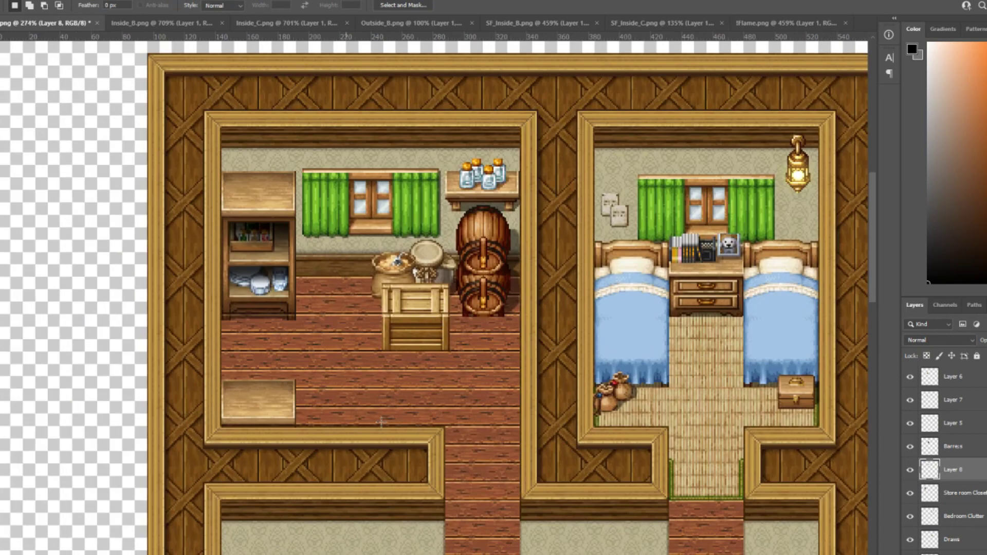
- Paint a wall bracket for the lantern beside the storage cabinet with sampled colours and merge it with the room's clutter layer
click(925, 384)
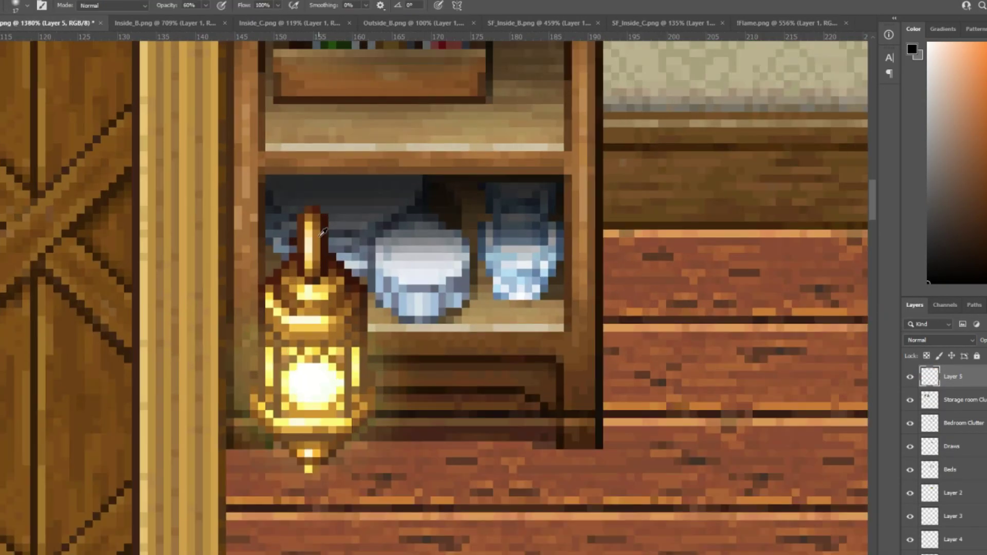
mouse_move(314, 216)
mouse_down()
mouse_move(304, 225)
mouse_move(237, 225)
mouse_up()
alt+click(279, 229)
alt+click(293, 226)
alt+scroll(385, 259, down, 10)
drag(386, 267, 434, 286)
key(ctrl+e)
- Select the storage room floor and brush soft 4% shading around the furniture, then deselect and hide the grid
alt+scroll(497, 330, up, 4)
drag(420, 303, 511, 268)
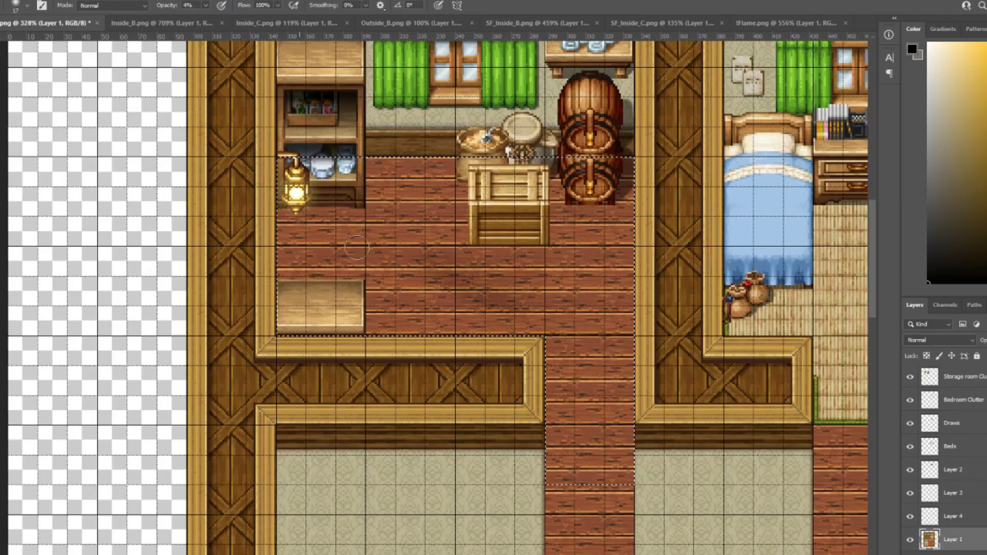
drag(365, 215, 413, 215)
drag(555, 264, 611, 253)
drag(558, 352, 592, 457)
drag(350, 213, 320, 213)
drag(543, 292, 489, 276)
drag(556, 395, 556, 383)
drag(518, 266, 561, 238)
key(m)
key(ctrl+d)
key(ctrl+apostrophe)
- Place the Inside_B counter with sink, drawers and cutting board along the kitchen's back wall above the stone floor
alt+scroll(326, 198, down, 6)
alt+scroll(326, 197, up, 2)
drag(535, 362, 537, 405)
scroll(537, 406, down, 4)
click(162, 23)
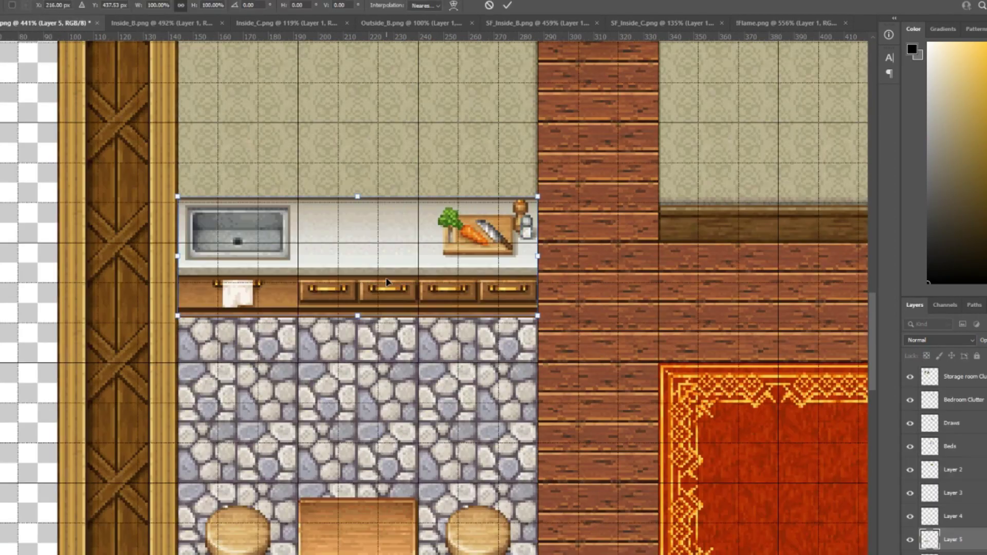
drag(387, 283, 387, 273)
key(Return)
key(ctrl+apostrophe)
- Redraw the counter's end edge with colours sampled from the counter and its drawers
alt+scroll(596, 206, up, 9)
key(b)
alt+click(454, 149)
drag(454, 155, 454, 313)
alt+click(454, 381)
drag(454, 390, 454, 402)
alt+scroll(454, 396, up, 4)
alt+scroll(381, 394, down, 14)
- Copy the black oven from the Inside_B sheet into the kitchen and position it at the counter
click(162, 23)
alt+scroll(782, 129, up, 12)
key(m)
mouse_move(532, 82)
mouse_down()
mouse_move(703, 325)
mouse_move(748, 514)
mouse_up()
key(ctrl+c)
click(41, 22)
key(ctrl+v)
key(ctrl+t)
drag(278, 188, 310, 227)
key(ctrl+apostrophe)
key(Return)
- Undo the last oven change, move separate sections of the oven into place and merge them
key(ctrl+z)
alt+scroll(398, 194, up, 7)
drag(249, 68, 456, 205)
key(ctrl+t)
drag(345, 165, 355, 202)
key(Return)
key(ctrl+x)
key(ctrl+v)
key(ctrl+t)
drag(380, 301, 300, 163)
key(Return)
key(ctrl+e)
drag(510, 161, 275, 224)
- Rename the oven's layer to Oven and the counter's layer to Bench
right_click(964, 504)
double_click(954, 500)
text(Oven)
double_click(955, 523)
text(Bench)
alt+scroll(679, 288, down, 15)
alt+scroll(679, 329, down, 6)
- Combine the window layers and name the resulting layer Window
click(955, 453)
ctrl+click(955, 406)
right_click(958, 406)
click(849, 427)
right_click(952, 476)
click(895, 389)
text(Window)
key(Return)
- Outline a narrow strip along the oven's right side and paint a black wall shadow inside it
alt+scroll(344, 327, up, 8)
drag(416, 438, 422, 86)
drag(423, 85, 471, 363)
drag(470, 363, 423, 434)
key(b)
alt+scroll(487, 285, down, 4)
click(950, 493)
click(929, 283)
drag(460, 206, 455, 355)
- Clear the selection and soften the oven shadow's edges with the Eraser
key(e)
key(ctrl+d)
drag(476, 301, 450, 362)
alt+scroll(592, 193, down, 4)
alt+scroll(568, 221, up, 5)
right_click(611, 232)
mouse_move(545, 185)
mouse_down()
mouse_move(546, 303)
mouse_move(527, 342)
mouse_up()
alt+scroll(618, 370, down, 5)
right_click(953, 491)
click(909, 345)
- Select a horizontal strip of the kitchen furniture, nudge it up and deselect
alt+scroll(476, 257, down, 4)
alt+scroll(487, 296, up, 8)
key(m)
drag(335, 258, 609, 336)
key(ctrl+Up)
key(ctrl+d)
alt+scroll(520, 409, down, 10)
- Position a shelf of bottles and a shelf of books side by side on the kitchen wall above the counter
scroll(576, 408, down, 3)
drag(240, 259, 292, 272)
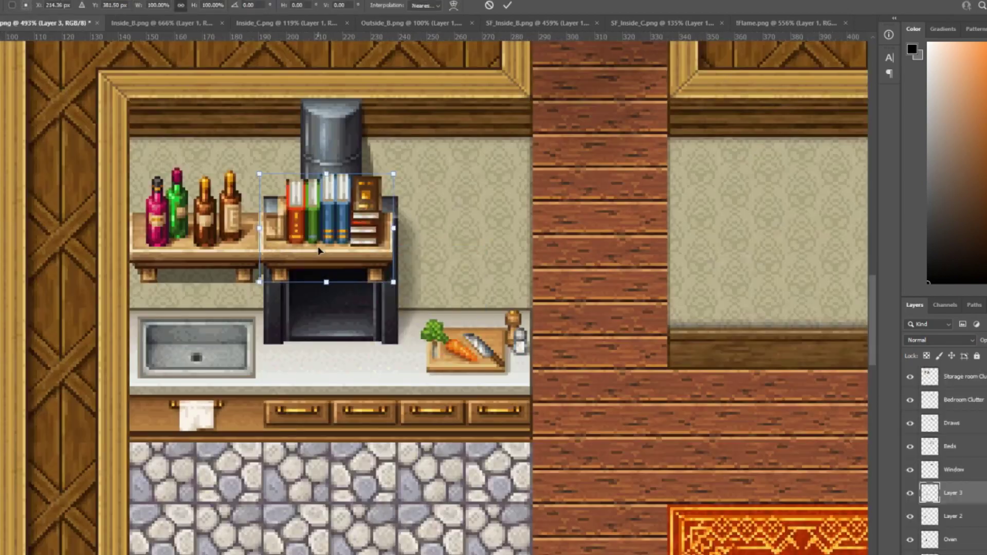
alt+scroll(329, 288, down, 3)
alt+scroll(329, 288, up, 1)
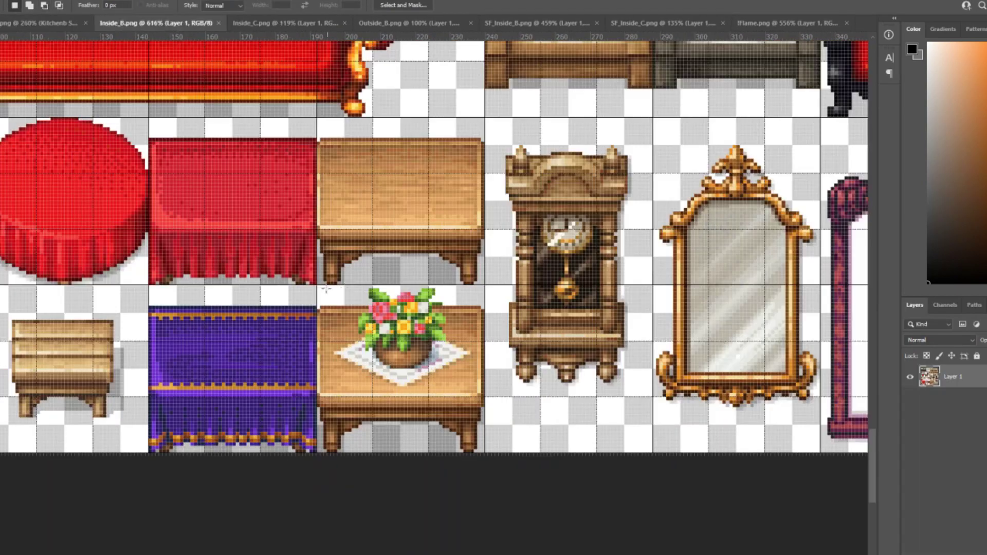
- Copy the flower-pot table from Inside_B.png and paste it into the map against the wall beside the kitchen
drag(326, 289, 489, 485)
key(ctrl+c)
click(53, 24)
key(ctrl+v)
key(ctrl+t)
drag(421, 319, 519, 215)
key(Return)
- Show the grid and move the flower table down so it lines up with the tiles at the wall's base
key(ctrl+apostrophe)
alt+scroll(541, 212, up, 1)
key(ctrl+t)
drag(522, 180, 524, 226)
key(Return)
key(m)
alt+scroll(562, 188, up, 2)
alt+scroll(442, 138, up, 4)
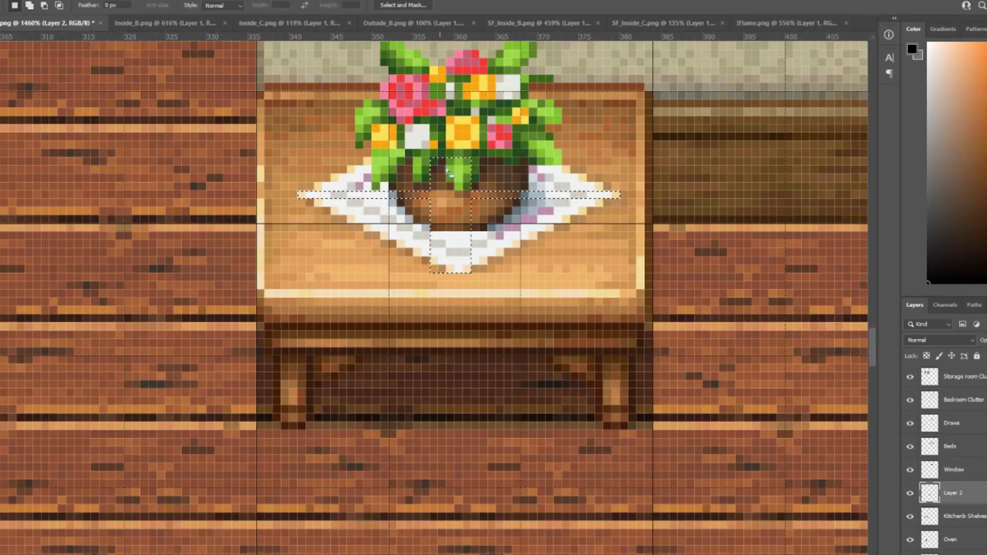
alt+scroll(449, 171, down, 2)
- Copy the wax-sealed letter from Inside_C.png and paste it over the flower table in the map
click(170, 23)
click(309, 23)
alt+scroll(177, 293, up, 5)
drag(250, 332, 333, 416)
key(ctrl+c)
click(61, 25)
key(ctrl+v)
key(ctrl+t)
drag(413, 273, 467, 199)
- Flip the letter horizontally, scale it down and place it on the table's lower right corner
right_click(467, 199)
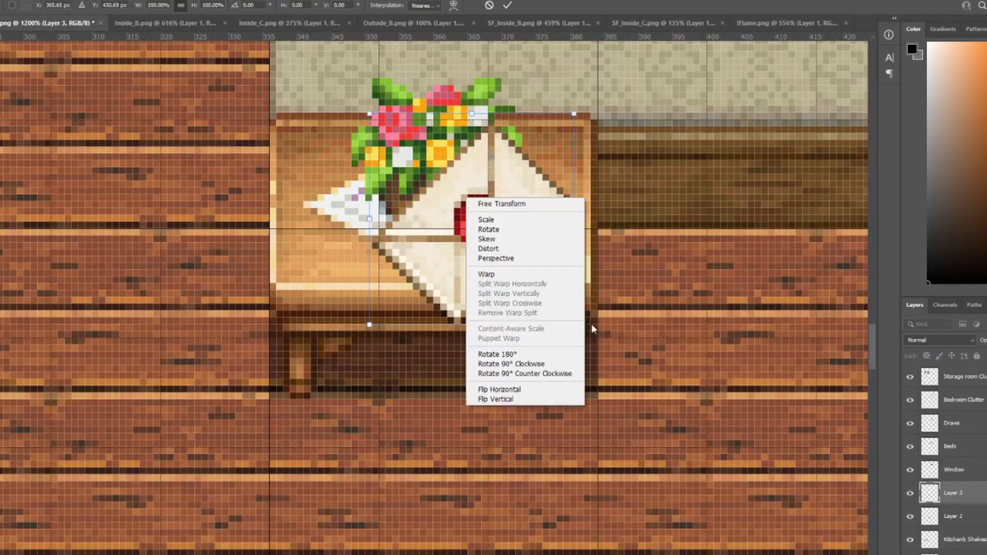
click(501, 390)
key(Up)
key(Up)
drag(573, 319, 519, 262)
drag(455, 203, 511, 260)
key(Return)
- Select the area where the letter overlaps the tablecloth and flower pot, and delete that part of the letter
alt+scroll(511, 259, up, 6)
drag(314, 194, 459, 266)
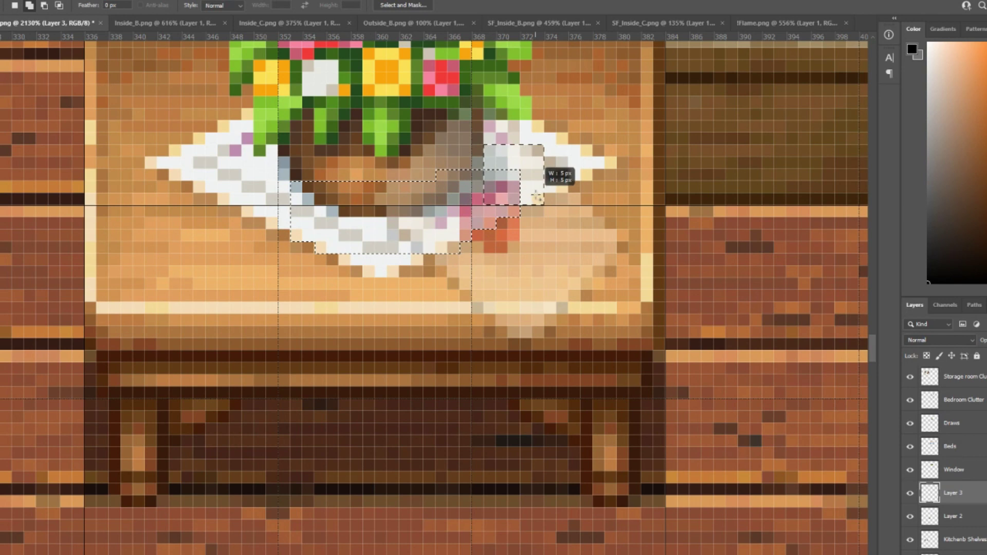
shift+drag(536, 195, 537, 197)
shift+drag(499, 136, 564, 187)
mouse_move(510, 111)
shift+mouse_down()
mouse_move(625, 186)
mouse_move(573, 187)
shift+mouse_up()
mouse_move(378, 232)
shift+mouse_down()
mouse_move(426, 261)
mouse_move(416, 272)
shift+mouse_up()
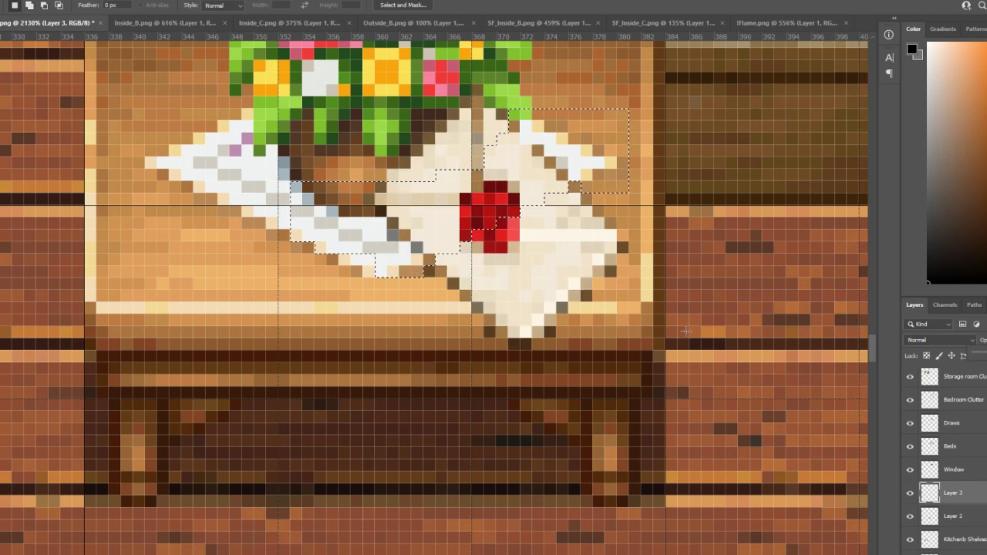
alt+scroll(353, 128, down, 1)
key(Delete)
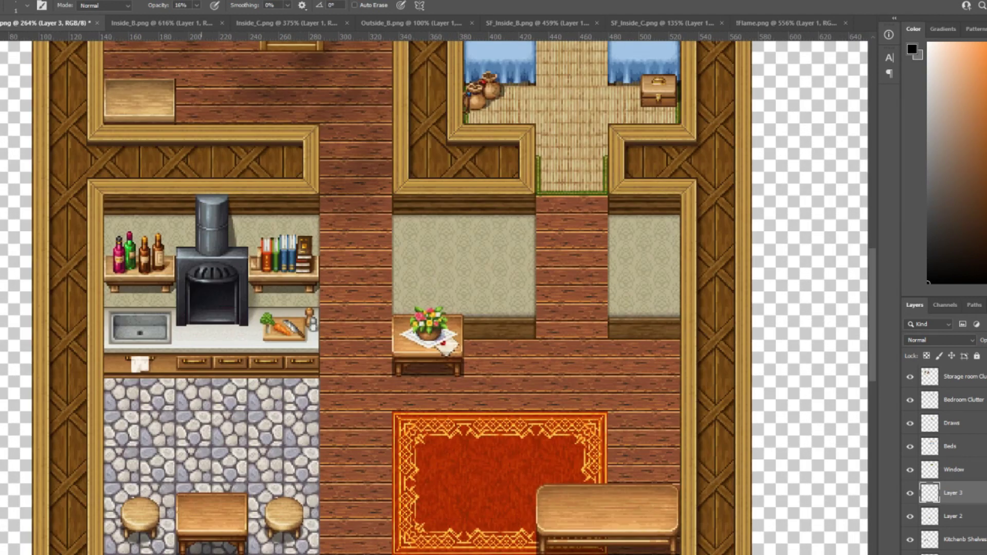
- Examine the furnishings placed so far in the kitchen and the neighbouring room
scroll(438, 297, up, 1)
alt+scroll(381, 384, down, 9)
alt+scroll(325, 415, up, 12)
scroll(484, 343, up, 1)
alt+scroll(477, 264, down, 3)
alt+scroll(446, 195, up, 5)
scroll(453, 219, up, 1)
alt+scroll(465, 241, up, 3)
- Copy the wooden pendulum clock from Inside_B.png and place it on the wall above the flower table
click(178, 28)
key(m)
alt+scroll(277, 267, down, 9)
alt+scroll(337, 409, up, 5)
drag(356, 487, 382, 542)
drag(382, 542, 382, 541)
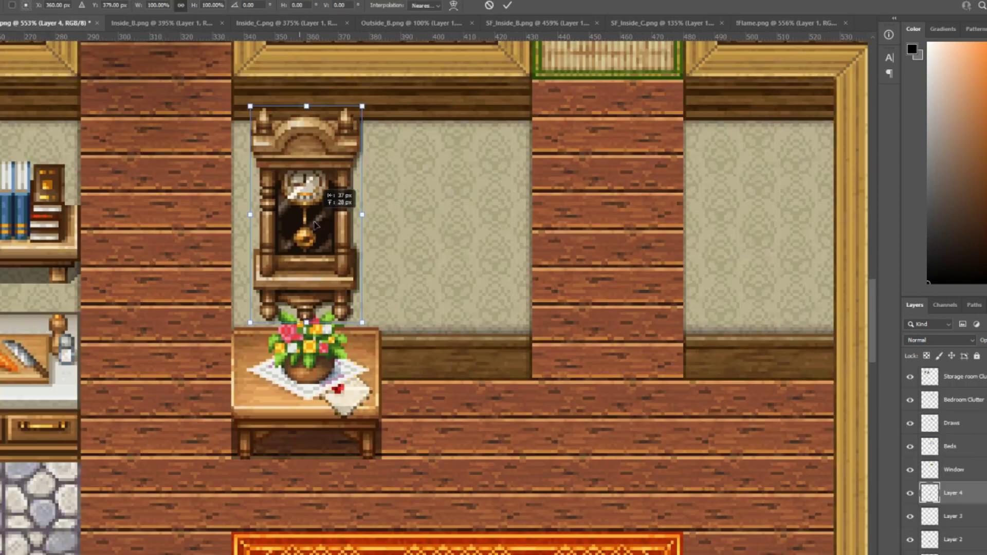
drag(316, 222, 315, 212)
key(Return)
- Copy the shelf with two sacks from Inside_B.png and place it on the wall right of the clock
key(ctrl+Tab)
alt+scroll(370, 93, up, 3)
drag(370, 90, 370, 91)
drag(370, 91, 515, 200)
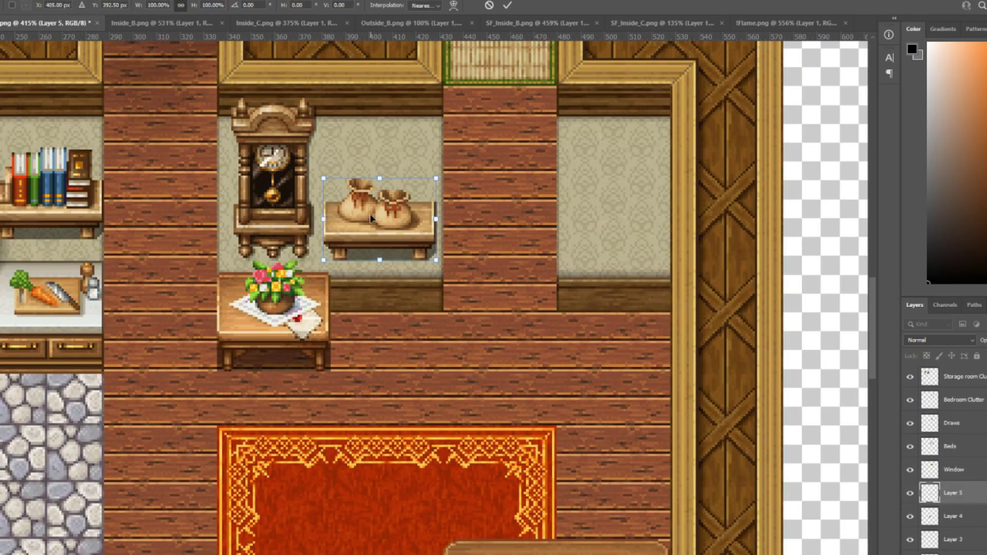
key(Return)
- Copy the tall filled bookcase from Inside_B.png and place it against the wall section right of the doorway
alt+scroll(379, 391, down, 2)
scroll(378, 391, down, 3)
click(172, 26)
alt+scroll(374, 222, down, 2)
drag(486, 115, 614, 381)
drag(615, 380, 616, 382)
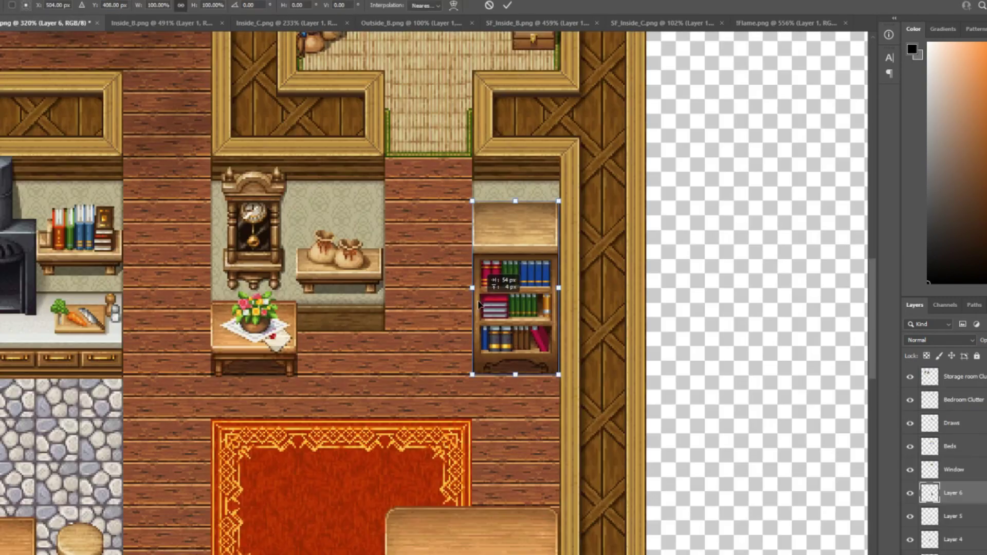
key(Return)
alt+scroll(507, 343, down, 3)
alt+scroll(554, 486, up, 3)
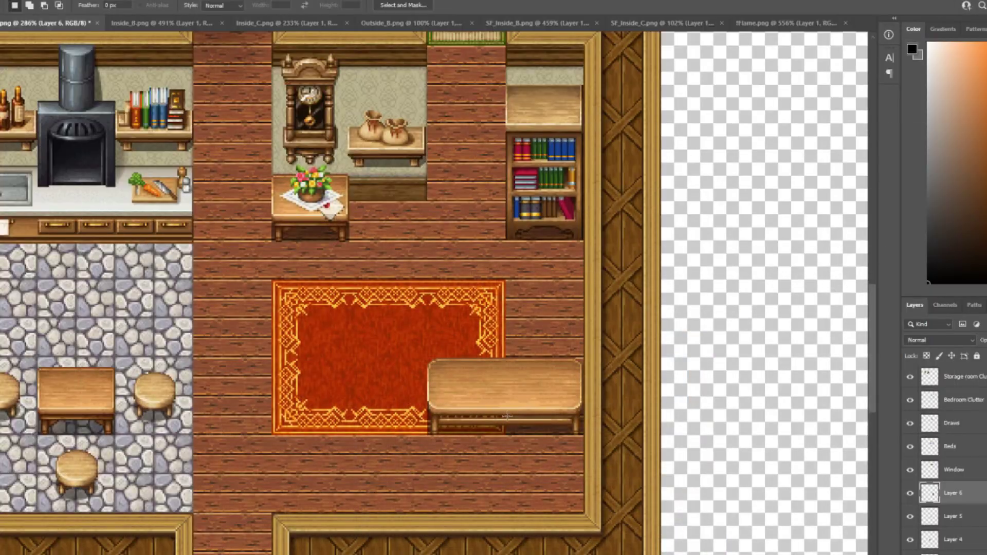
- Copy the folded red plaid blanket from Inside_C.png and paste it into the map below the long table
alt+scroll(506, 415, up, 3)
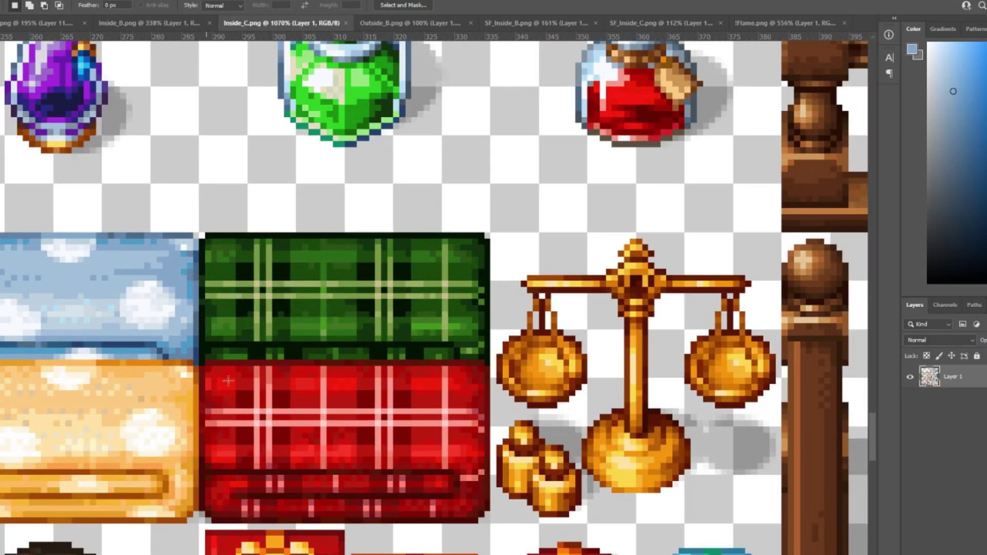
drag(205, 361, 487, 535)
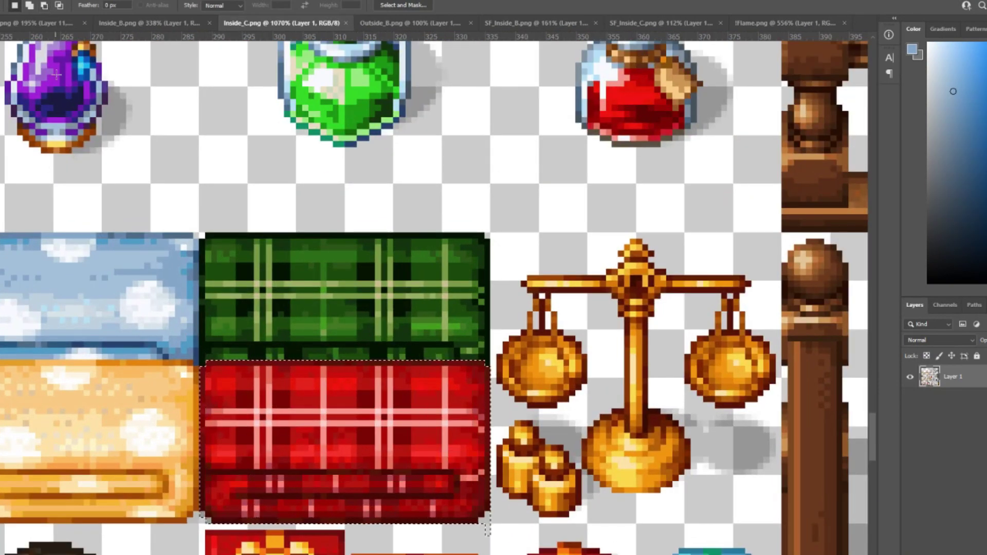
click(34, 21)
key(ctrl+v)
key(ctrl+t)
drag(374, 298, 516, 419)
- Narrow the red plaid blanket by shifting its right portion left over the rest, and prepare its surface for brush retouching
key(ctrl+apostrophe)
alt+scroll(517, 422, up, 6)
drag(520, 409, 461, 409)
drag(532, 444, 418, 291)
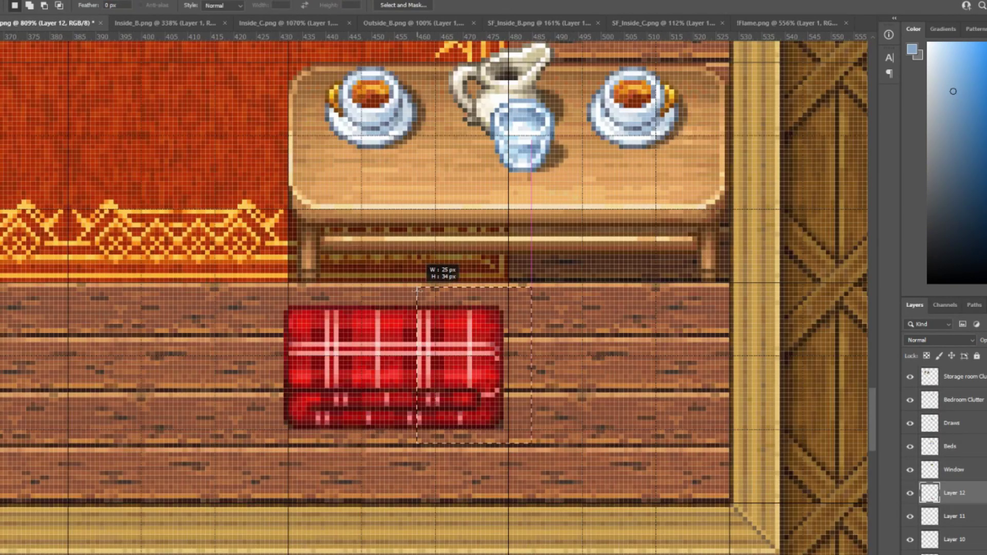
ctrl+drag(461, 360, 419, 360)
alt+scroll(397, 326, up, 4)
drag(387, 315, 407, 334)
key(b)
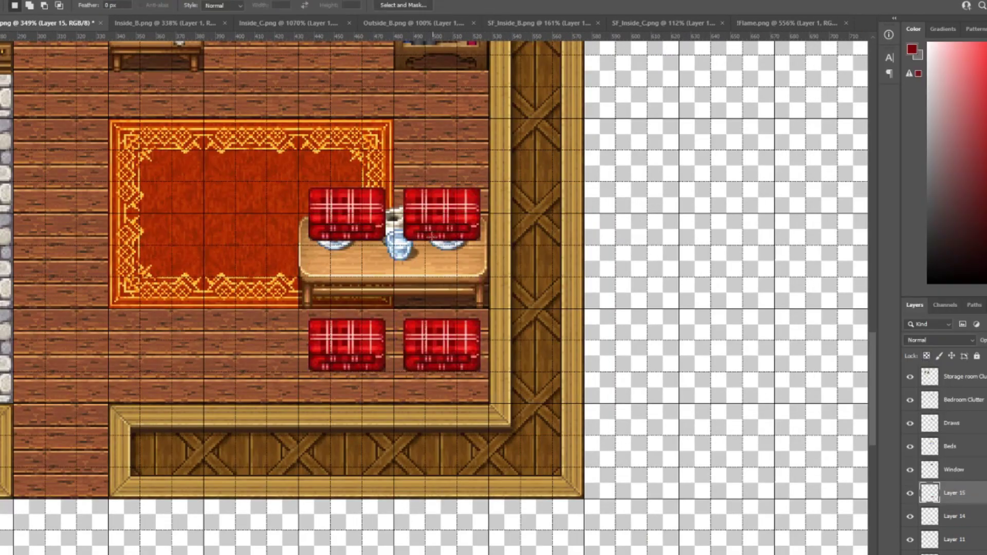
alt+scroll(700, 364, up, 6)
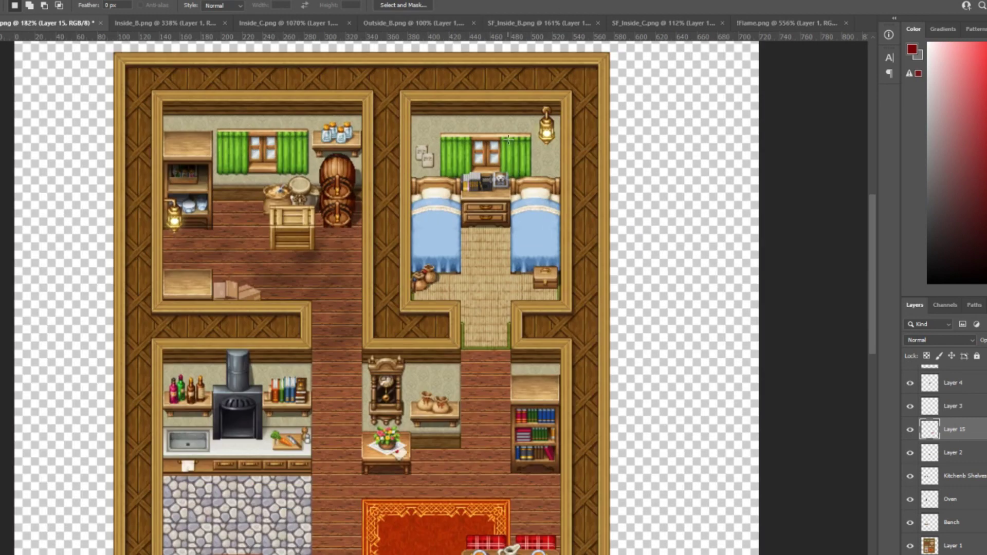
alt+scroll(525, 118, up, 8)
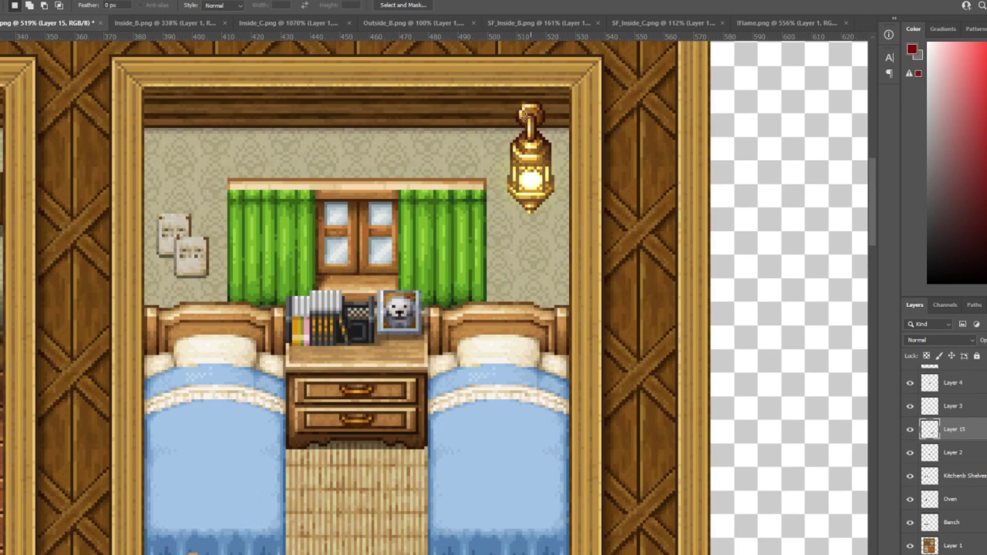
alt+scroll(526, 118, down, 8)
alt+scroll(147, 269, up, 7)
alt+scroll(95, 35, down, 5)
alt+scroll(462, 339, up, 2)
- Select the storage room's lantern on its layer, building the outline from several added rectangles
scroll(921, 384, up, 6)
click(920, 384)
alt+scroll(591, 257, down, 2)
alt+scroll(237, 231, up, 8)
alt+scroll(485, 225, down, 8)
alt+scroll(463, 222, up, 10)
drag(370, 122, 415, 292)
shift+drag(387, 157, 462, 255)
alt+scroll(422, 158, up, 2)
shift+drag(378, 303, 471, 320)
shift+drag(395, 320, 454, 337)
shift+drag(361, 277, 488, 303)
shift+drag(377, 139, 480, 158)
- Paste the lantern copy and move it down from the storage room to the kitchen's left side
alt+scroll(678, 410, down, 12)
alt+scroll(677, 410, up, 4)
scroll(978, 452, down, 6)
key(ctrl+v)
key(ctrl+t)
drag(106, 103, 106, 302)
alt+scroll(124, 296, up, 3)
alt+scroll(98, 247, up, 6)
drag(167, 268, 168, 457)
key(Return)
- Move the kitchen lantern slightly lower and rename its layer "Kitchen Lanturn"
alt+scroll(155, 514, up, 5)
alt+scroll(316, 361, down, 11)
key(ctrl+t)
mouse_move(292, 374)
mouse_down()
mouse_move(291, 440)
mouse_move(291, 426)
mouse_up()
double_click(957, 494)
text(Kitchen Lanturn)
- Copy the lit hanging wall lantern from !Flame.png and paste it into the map
alt+scroll(357, 338, down, 3)
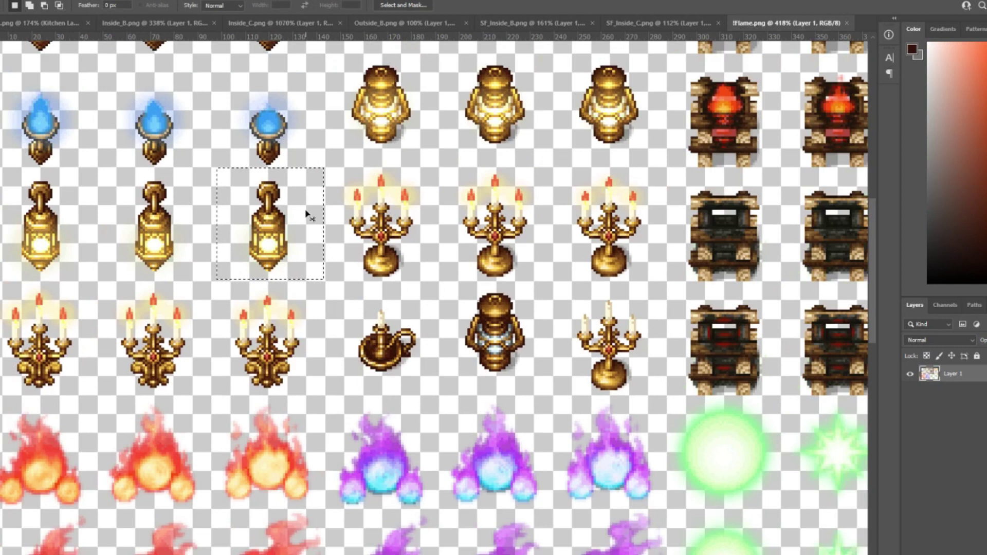
click(56, 23)
key(ctrl+v)
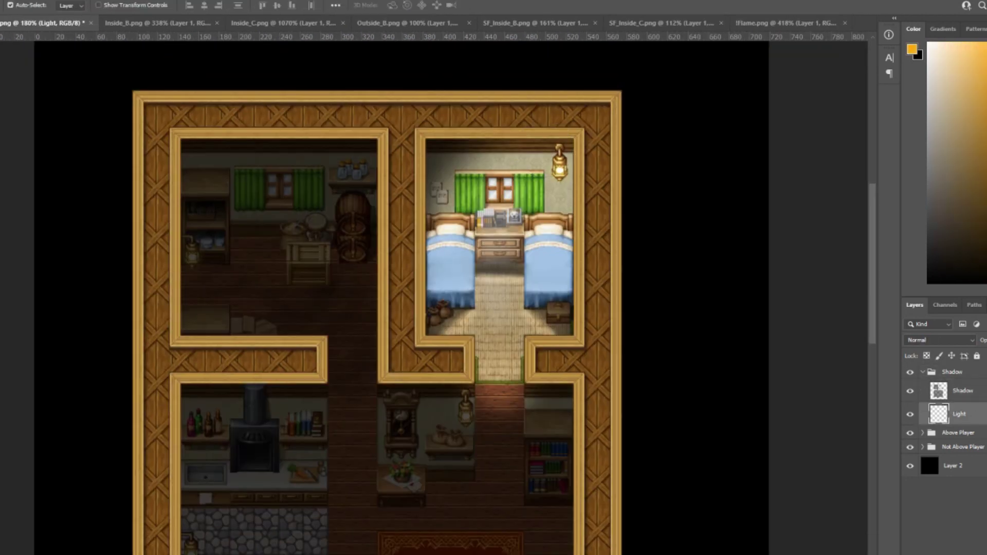
- Paint a soft yellow glow on a new layer around the bedroom's wall lantern, using a smaller brush for the lantern itself
alt+scroll(471, 275, up, 4)
alt+scroll(471, 275, down, 4)
right_click(470, 275)
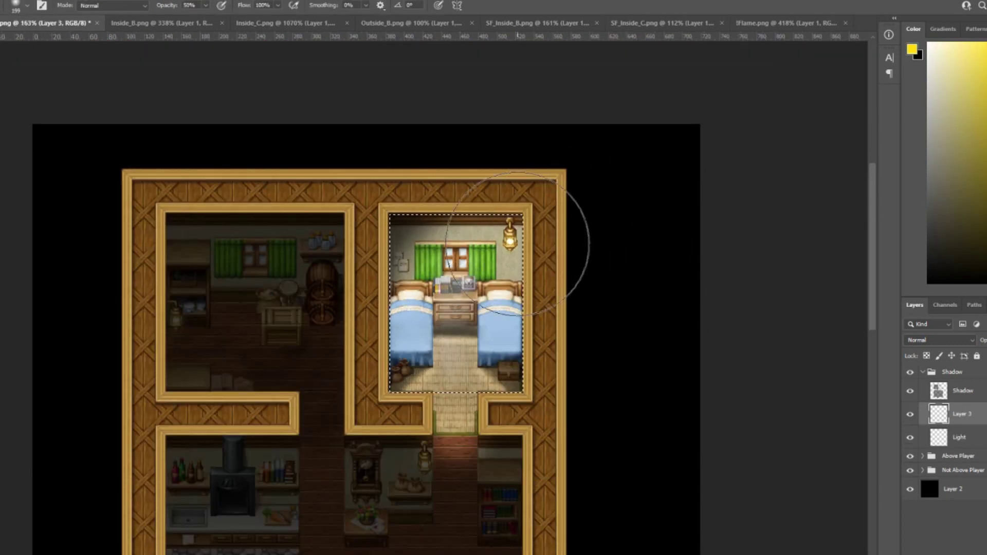
click(483, 251)
key(ctrl+z)
click(506, 245)
key(bracketleft)
key(bracketleft)
key(bracketleft)
key(bracketleft)
key(bracketleft)
key(bracketleft)
click(510, 236)
alt+scroll(520, 252, up, 4)
alt+scroll(518, 226, down, 6)
- Select the strip just outside the bedroom doorway and delete the stray light there from the Light layer
key(m)
click(627, 443)
alt+scroll(627, 443, down, 2)
click(963, 391)
key(e)
alt+scroll(525, 221, up, 4)
alt+scroll(525, 221, down, 5)
alt+scroll(473, 245, up, 20)
key(m)
alt+scroll(492, 231, up, 8)
mouse_move(255, 198)
mouse_down()
mouse_move(601, 226)
mouse_move(256, 198)
mouse_up()
click(970, 413)
shift+drag(337, 178, 518, 197)
key(Delete)
key(ctrl+z)
click(960, 437)
key(Delete)
- Erase the shadow over the kitchen and living room on the Shadow layer, adding the entrance to the selected area
alt+scroll(416, 270, down, 20)
alt+scroll(436, 262, up, 3)
scroll(566, 160, down, 3)
click(966, 384)
key(ctrl+h)
alt+scroll(409, 305, up, 4)
key(e)
alt+scroll(316, 264, down, 6)
right_click(343, 268)
mouse_move(432, 296)
mouse_down()
mouse_move(451, 297)
mouse_move(381, 282)
mouse_move(155, 366)
mouse_up()
alt+scroll(268, 360, up, 4)
scroll(269, 360, down, 3)
key(m)
shift+drag(275, 370, 333, 436)
key(e)
click(331, 449)
click(336, 528)
click(313, 524)
click(332, 505)
alt+scroll(329, 506, down, 3)
- Brush soft white light on the Light layer across the kitchen and over the living room's bookshelf and table side
click(977, 437)
key(b)
drag(155, 273, 267, 374)
drag(125, 235, 265, 375)
drag(146, 368, 244, 422)
drag(594, 271, 528, 366)
key(ctrl+z)
drag(592, 248, 501, 368)
drag(591, 267, 509, 424)
key(ctrl+z)
drag(591, 308, 509, 438)
- Erase the leftover shadow around the bookshelf and dining table on the Shadow layer
click(963, 391)
key(e)
drag(628, 335, 509, 381)
- Paint a yellow glow on Layer 3 around the kitchen and living room lanterns
click(975, 421)
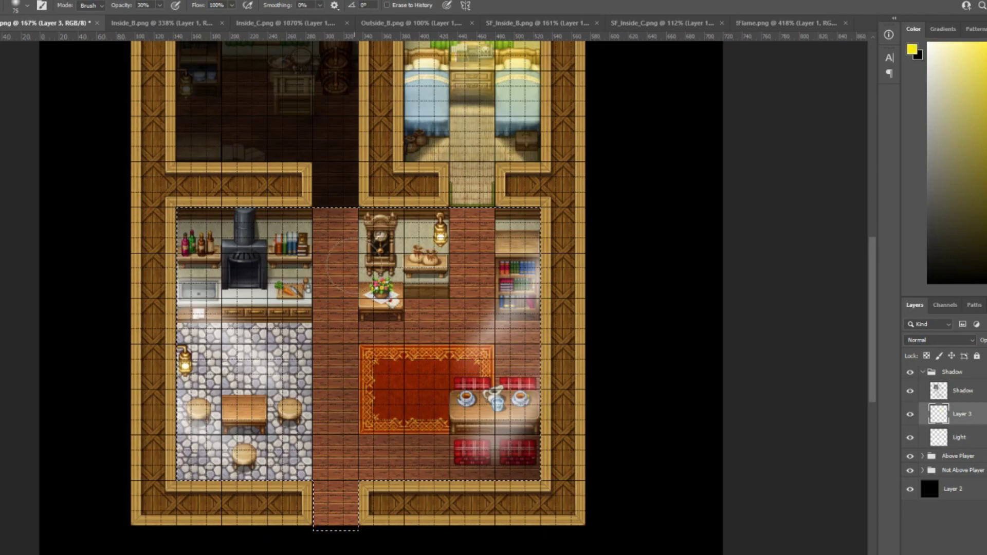
key(b)
alt+scroll(367, 272, up, 2)
right_click(446, 210)
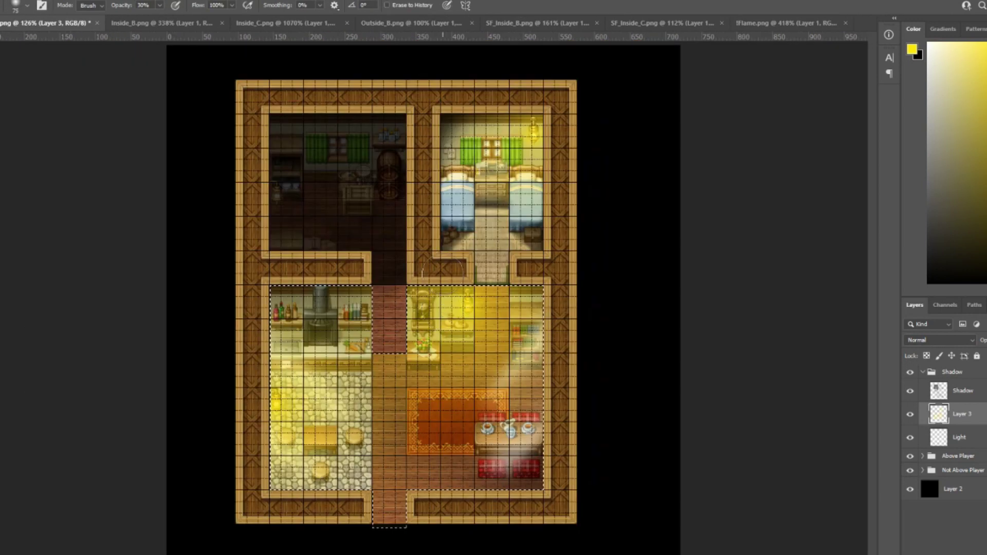
right_click(346, 306)
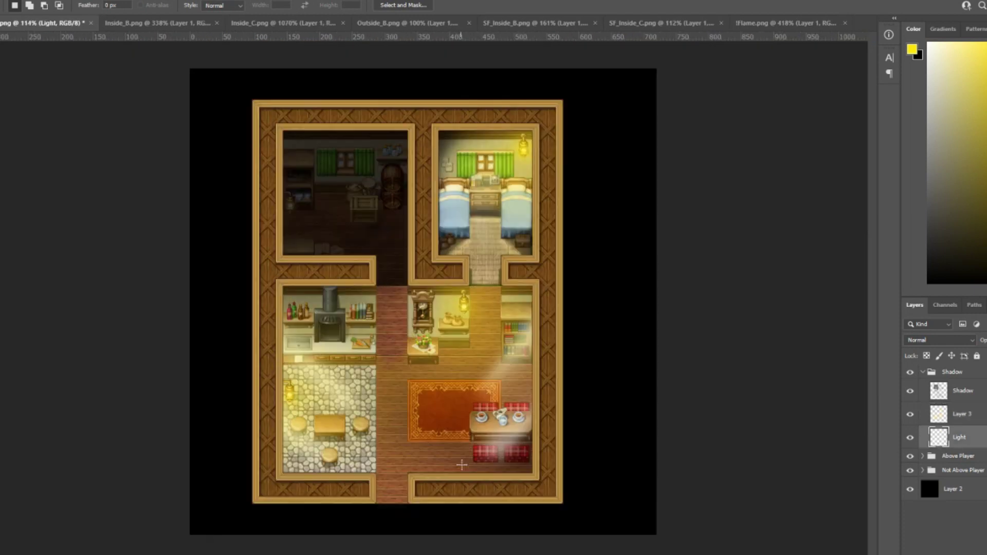
- Outline the storage room with a polygonal lasso selection that follows its furniture and walls, on the Shadow layer
alt+scroll(462, 465, up, 3)
alt+scroll(362, 458, up, 4)
scroll(371, 453, down, 3)
alt+scroll(404, 412, up, 5)
alt+scroll(401, 218, down, 10)
alt+scroll(401, 218, up, 2)
alt+scroll(400, 218, up, 1)
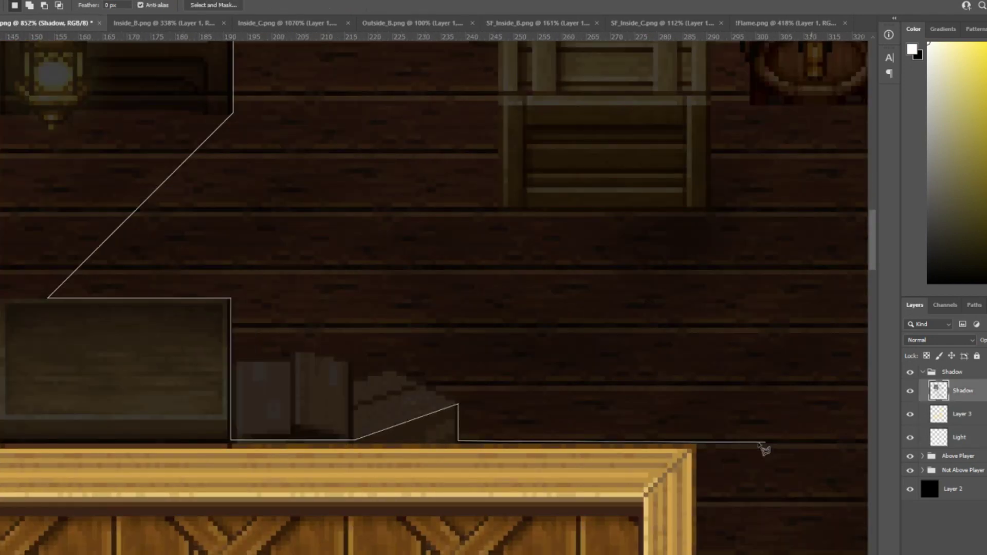
click(545, 440)
click(353, 208)
scroll(311, 46, up, 6)
shift+click(353, 421)
shift+click(558, 421)
shift+click(557, 316)
alt+scroll(461, 250, down, 6)
- Erase the dark shadow inside the selected storage room with a soft brush
key(b)
alt+scroll(409, 468, up, 2)
drag(409, 472, 400, 406)
mouse_move(400, 268)
mouse_down()
mouse_move(390, 381)
mouse_move(355, 404)
mouse_up()
alt+scroll(373, 308, down, 4)
alt+scroll(329, 134, up, 2)
right_click(341, 140)
mouse_move(341, 138)
mouse_down()
mouse_move(421, 134)
mouse_move(329, 246)
mouse_move(371, 258)
mouse_up()
click(960, 437)
key(b)
key(e)
drag(360, 206, 398, 225)
key(ctrl+z)
key(ctrl+z)
key(ctrl+z)
- Paint an orange glow on Layer 3 around the storage room's lantern, deselect the room and hide the grid
alt+scroll(401, 226, down, 1)
alt+scroll(411, 227, up, 3)
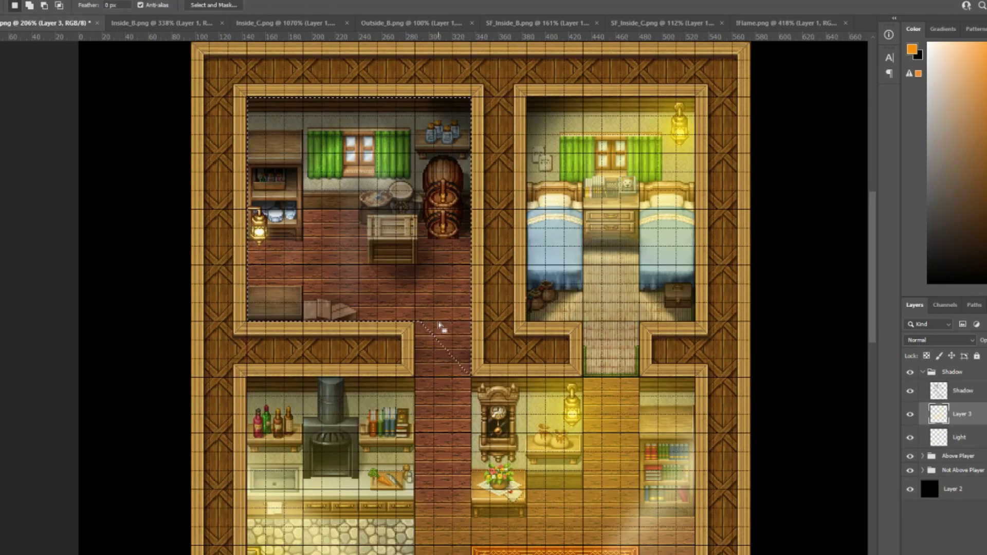
alt+scroll(291, 214, down, 2)
right_click(323, 234)
drag(385, 261, 416, 261)
click(282, 232)
right_click(268, 216)
key(m)
click(165, 110)
key(ctrl+g)
key(ctrl+z)
key(ctrl+h)
- Erase a leftover patch of shadow on the Shadow layer
alt+scroll(396, 263, down, 3)
alt+scroll(375, 270, down, 2)
alt+scroll(353, 278, up, 4)
alt+scroll(355, 278, down, 4)
alt+scroll(355, 165, up, 7)
key(e)
alt+scroll(349, 164, up, 4)
click(962, 391)
drag(360, 162, 441, 173)
alt+scroll(363, 182, down, 10)
- Select the vertical strip along the house's left outer wall with a rectangular marquee
click(978, 553)
alt+scroll(373, 260, up, 3)
key(m)
key(ctrl+h)
drag(246, 86, 281, 546)
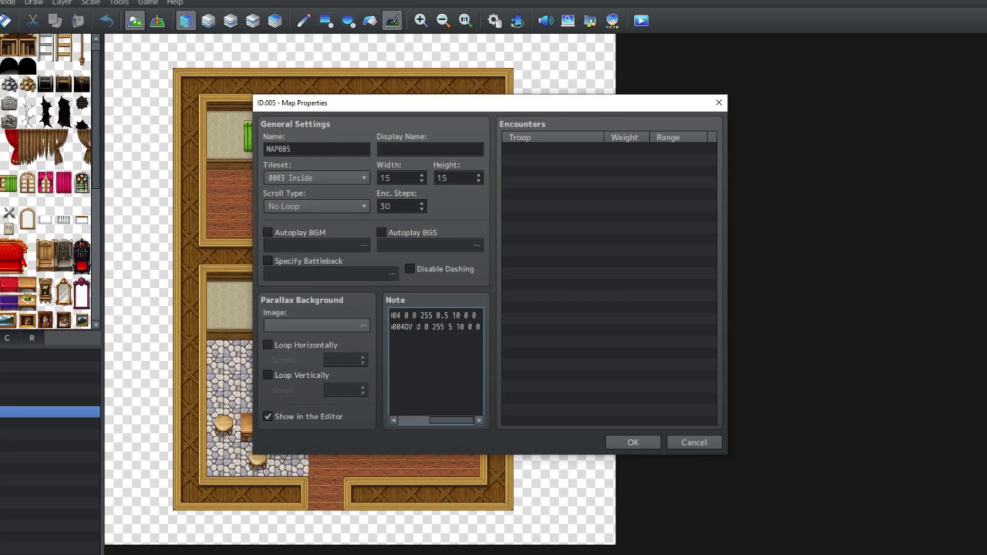
- Switch to RPG Maker, correct a digit in the MAP005 properties note to 5 and save the map properties
key(BackSpace)
text(%)
key(BackSpace)
text(5)
click(634, 443)
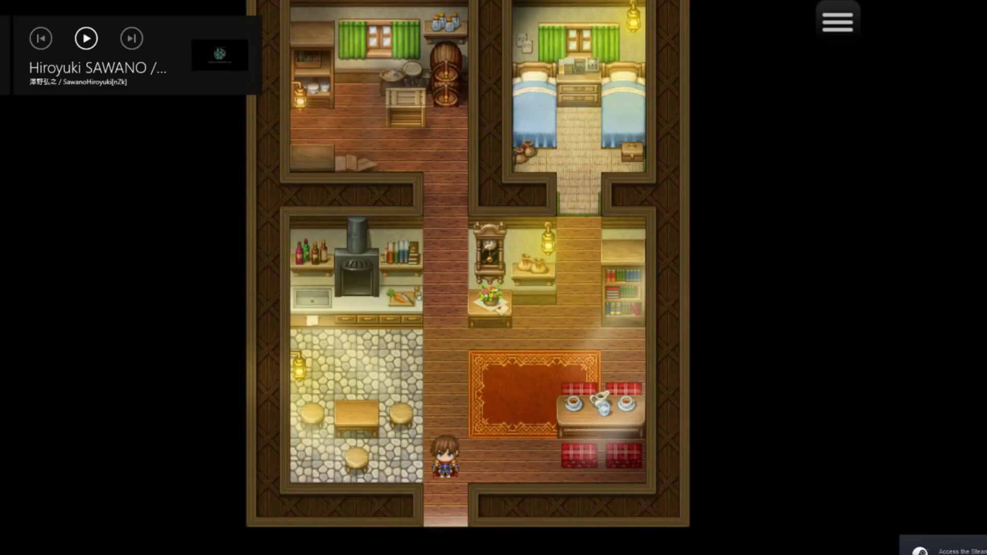
- Walk the character from the house entrance up and right to the floor beside the bookshelf in the playtest
key(Up)
key(Right)
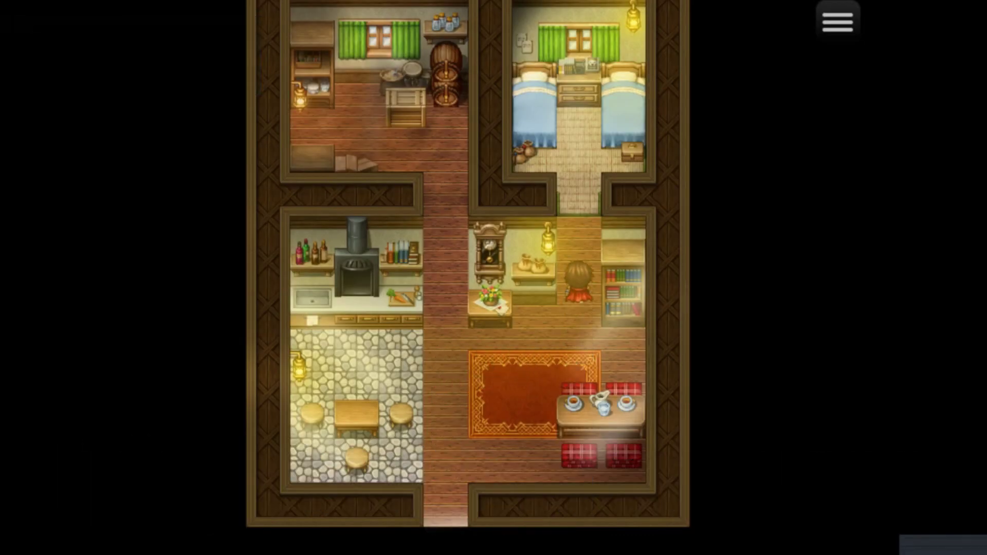